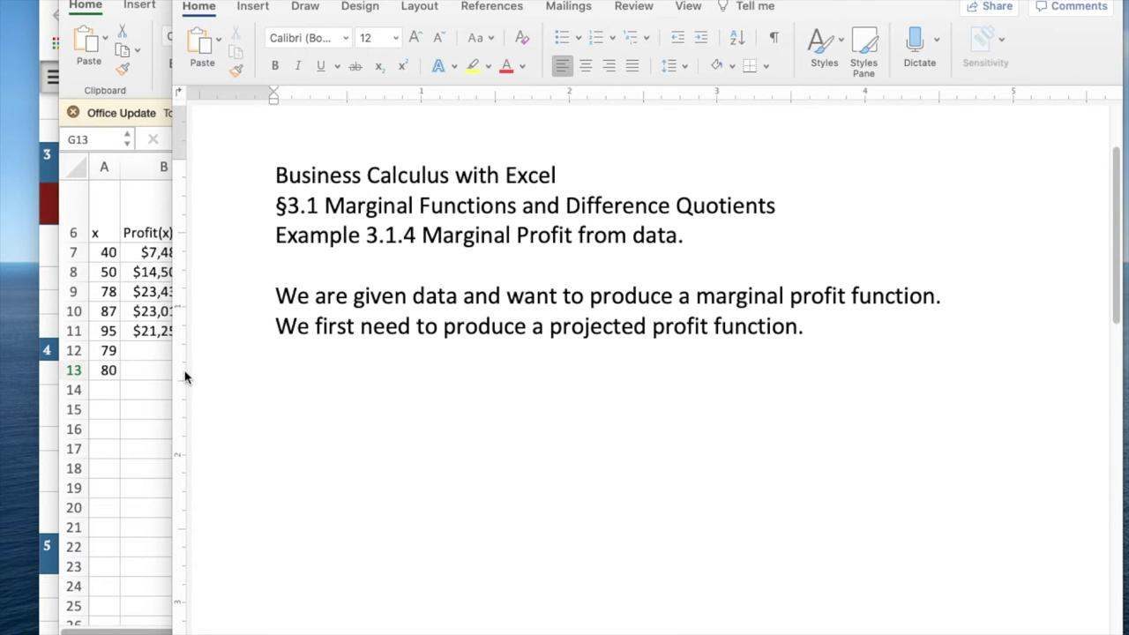
- Switch to the Excel workbook and insert a scatter chart of the x and Profit(x) data in A6:B11
left_click(138, 382)
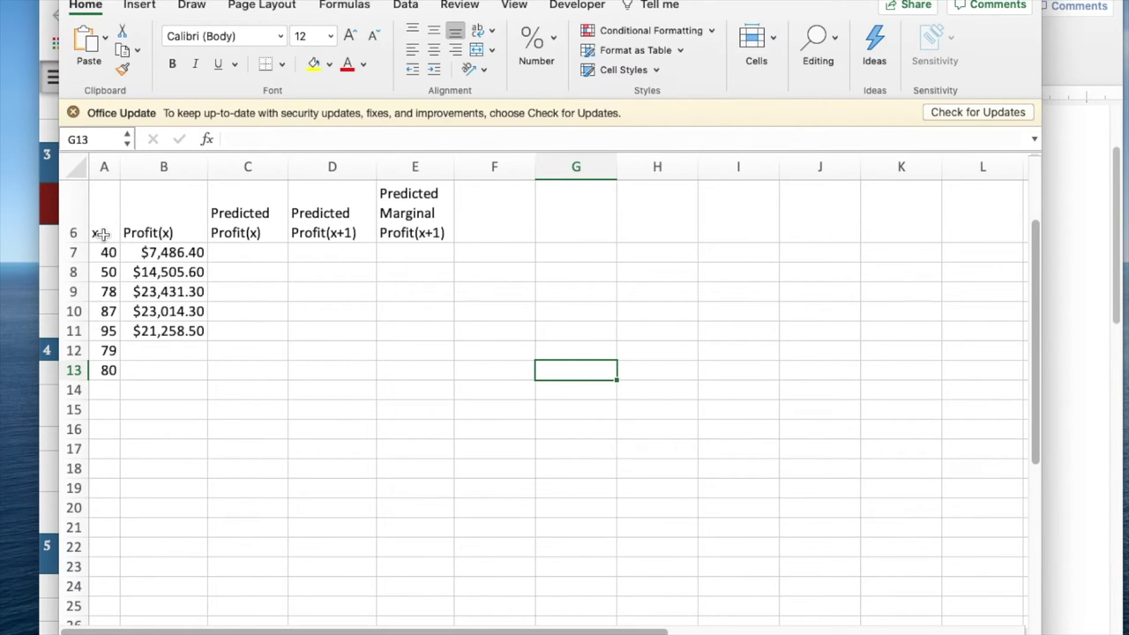
left_click_drag(99, 234, 163, 330)
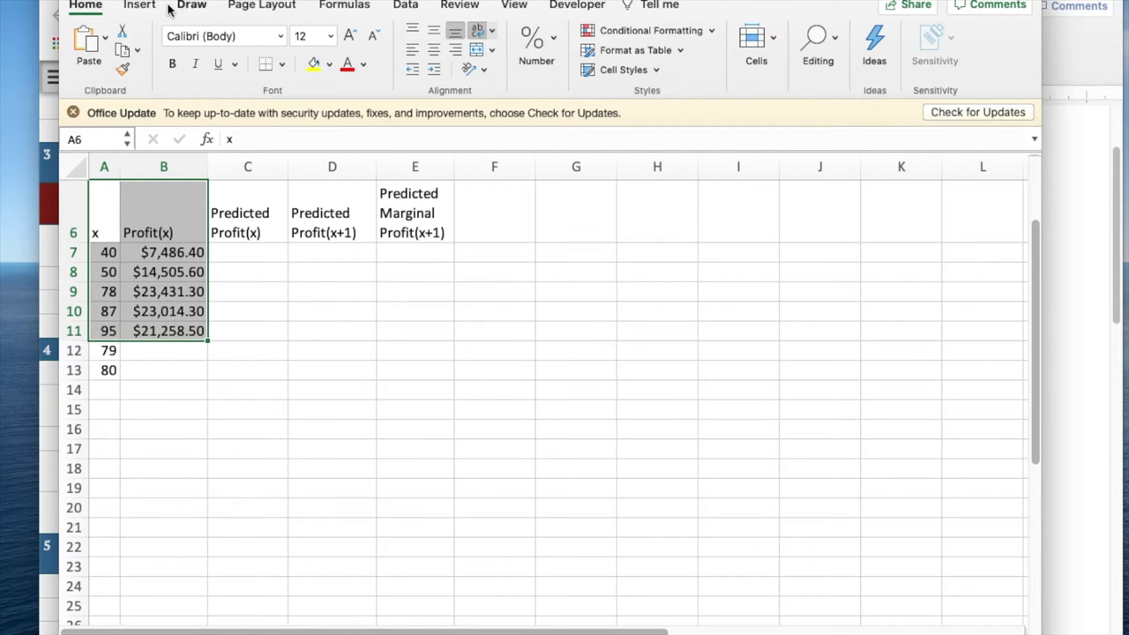
left_click(142, 7)
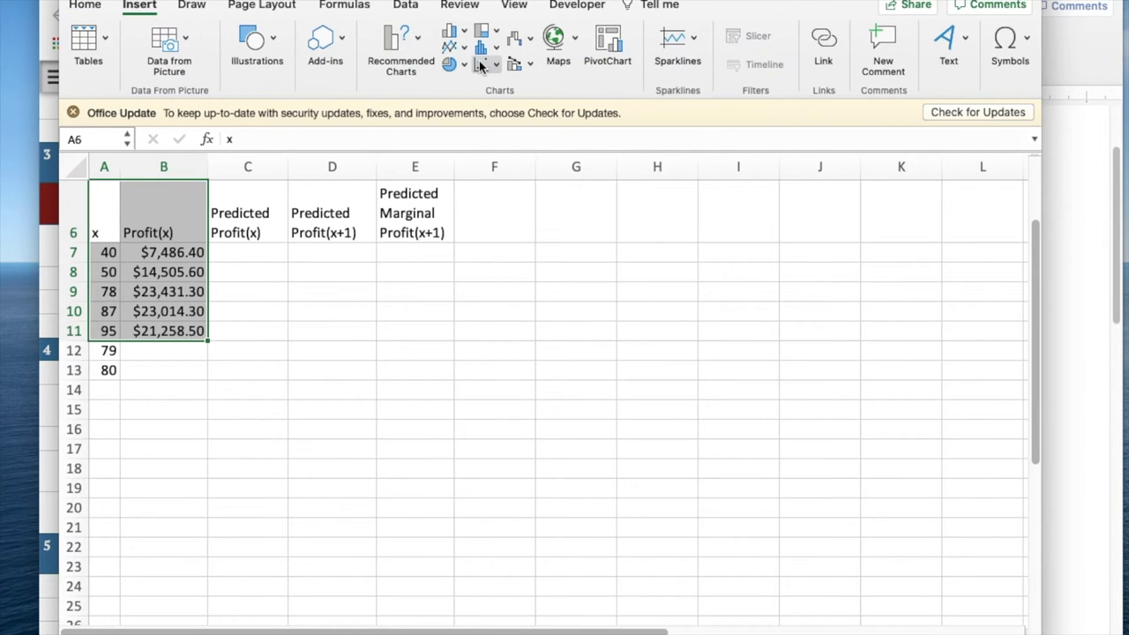
left_click(484, 65)
left_click(520, 143)
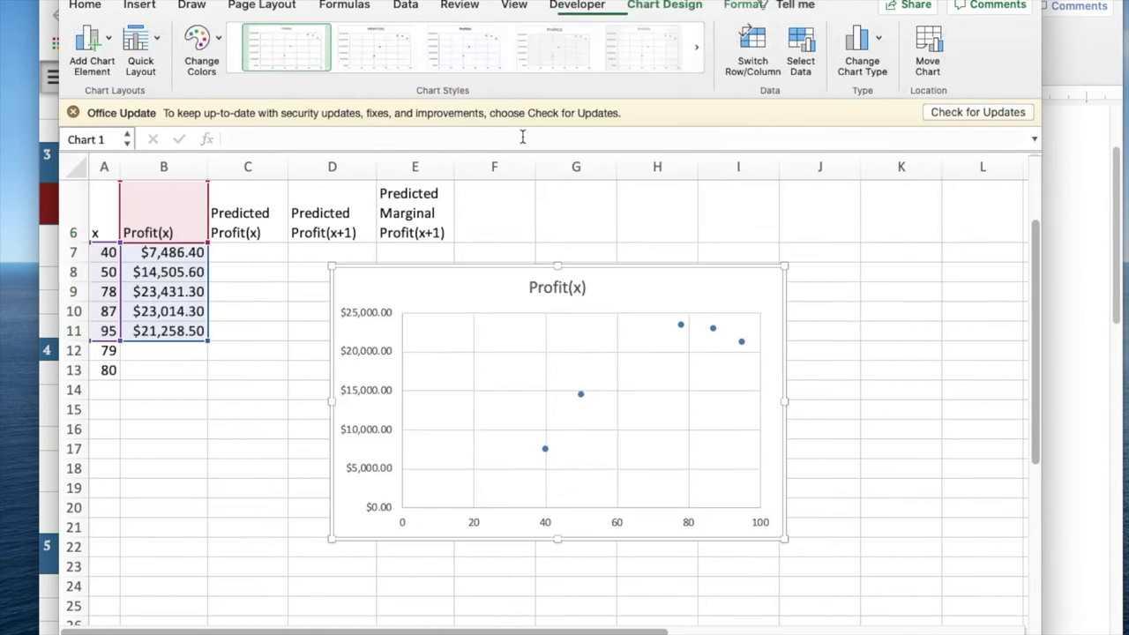
- Add a polynomial trendline of order 2 to the Profit(x) series and display its equation on the chart
left_click(684, 330)
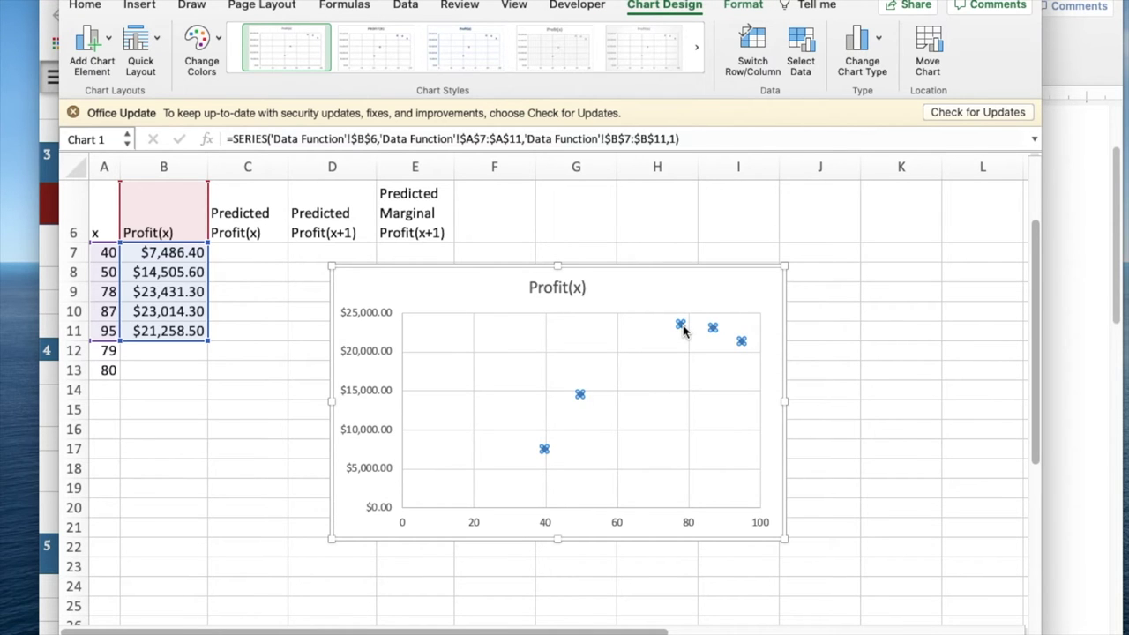
right_click(684, 330)
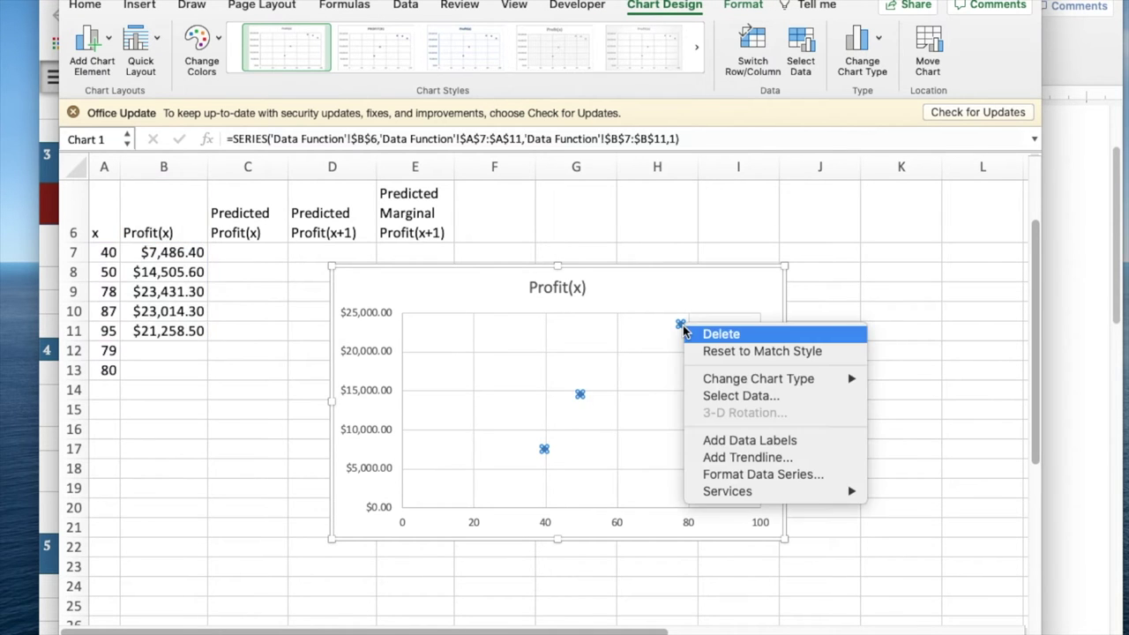
left_click(728, 459)
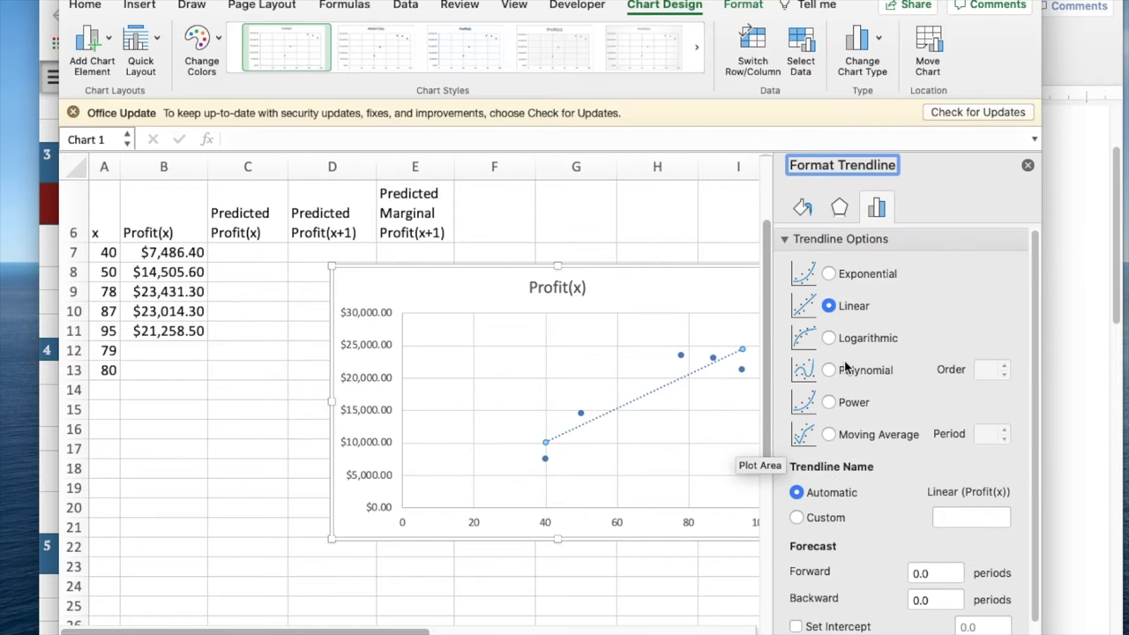
left_click(829, 371)
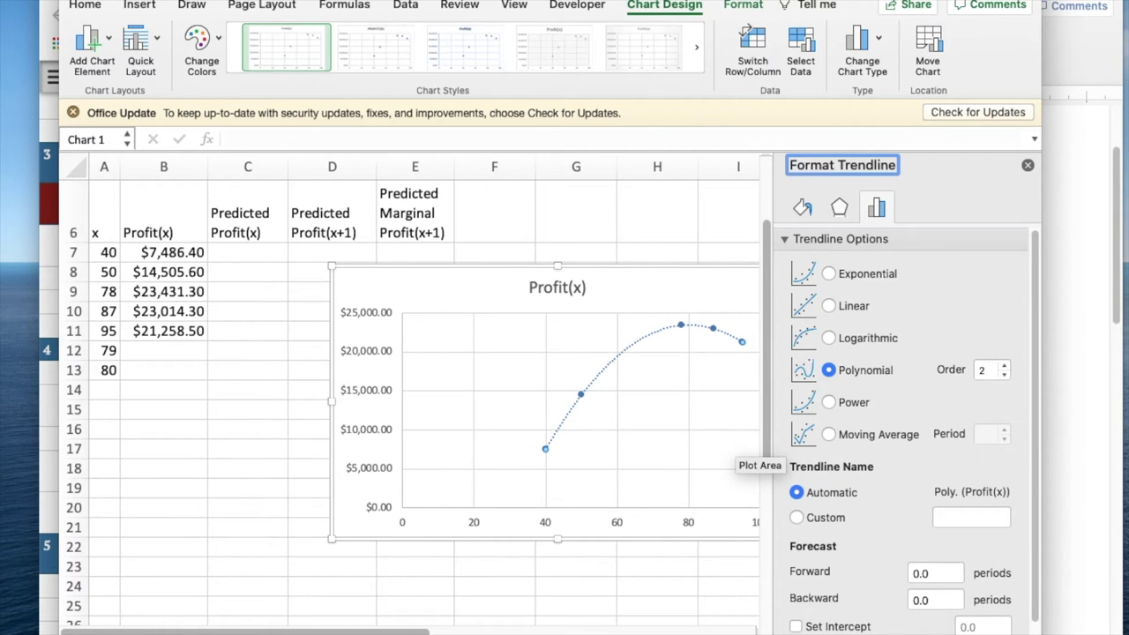
left_click(797, 633)
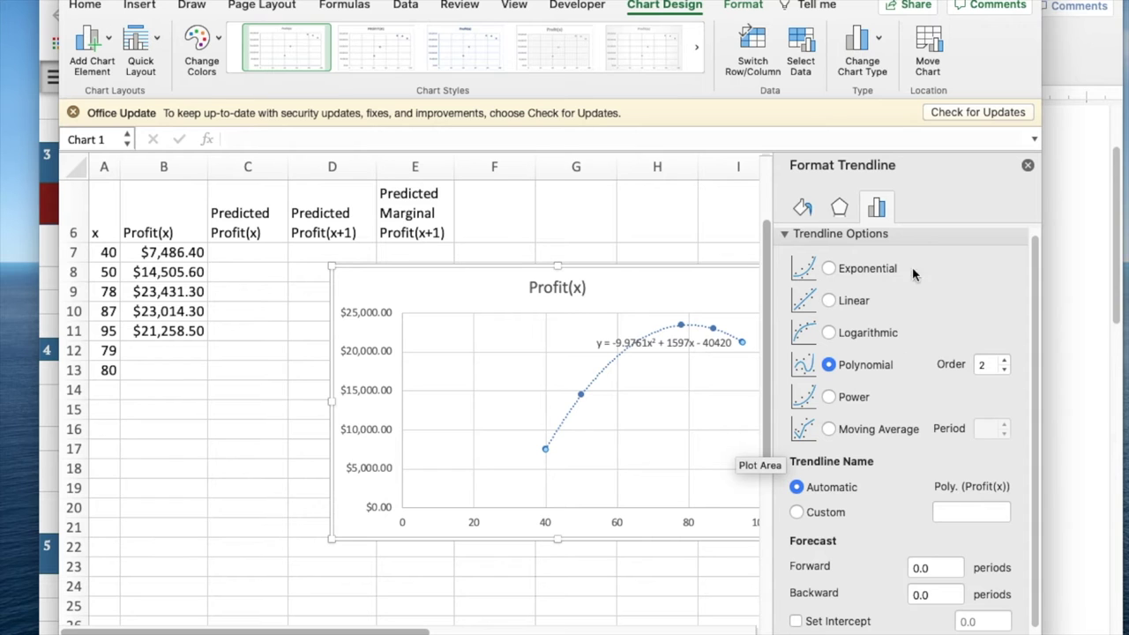
left_click(1028, 165)
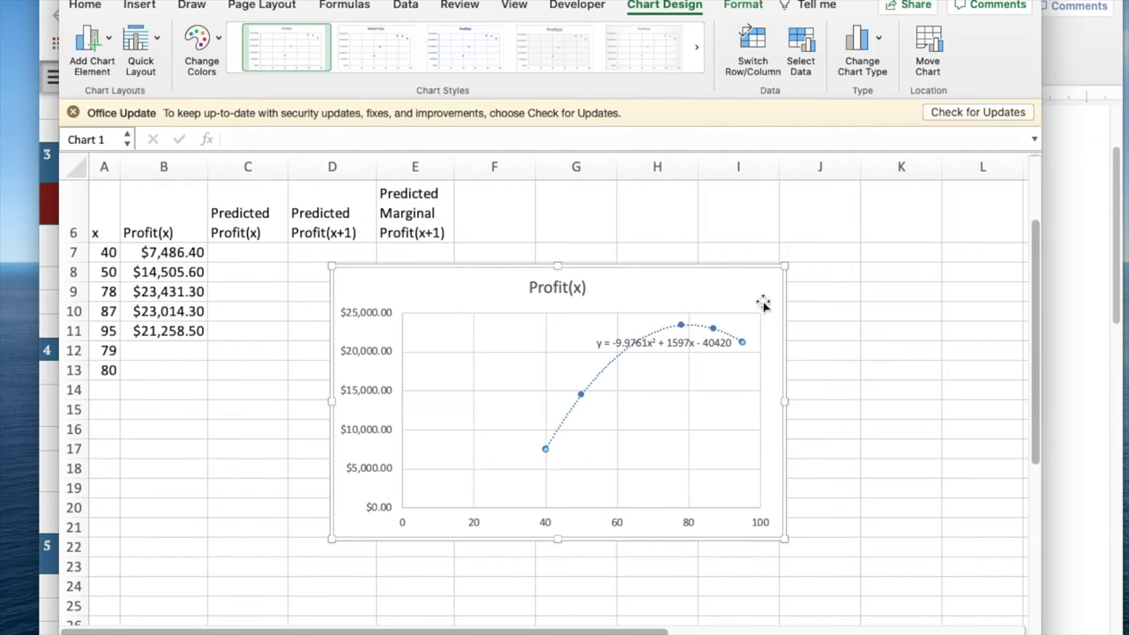
- Set the font size of the trendline equation label to 12
left_click(680, 346)
right_click(680, 353)
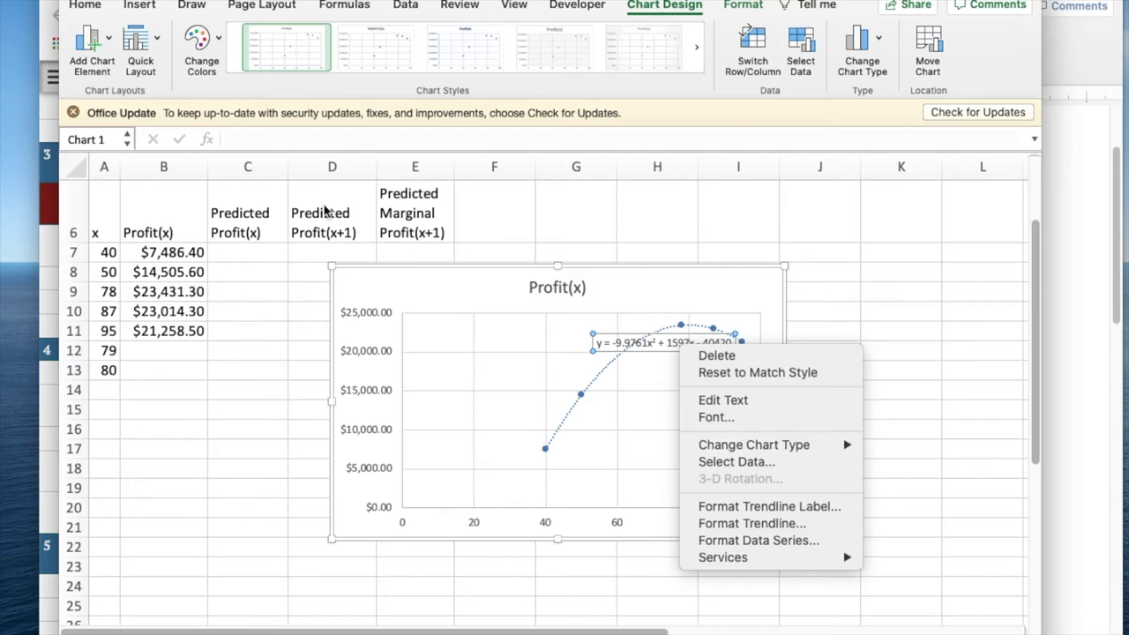
left_click(81, 6)
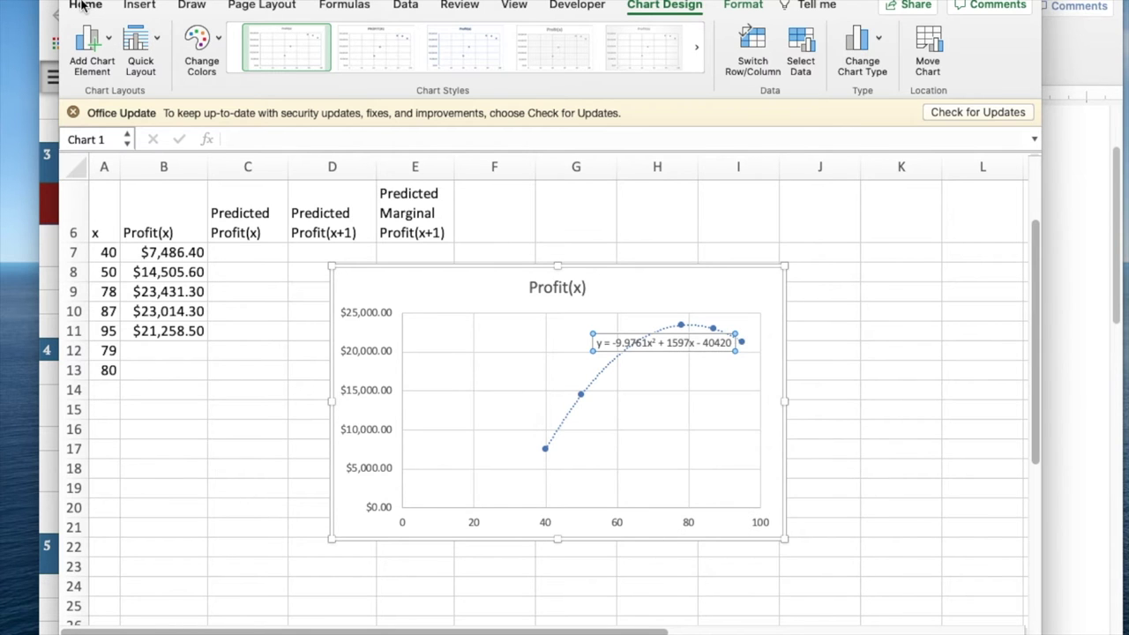
left_click(84, 5)
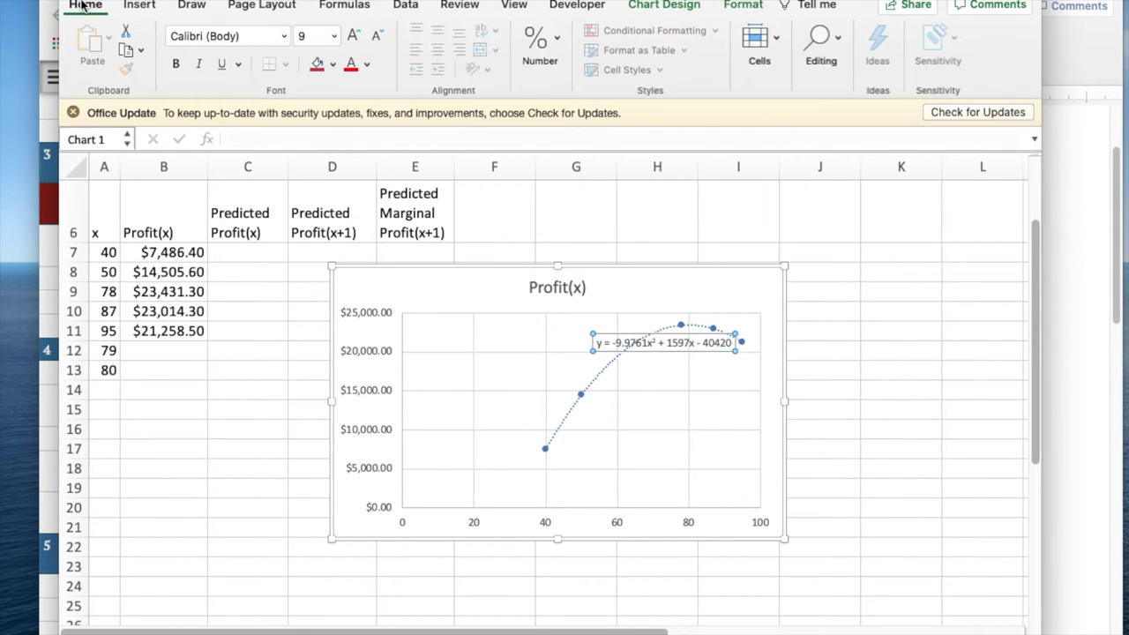
left_click(330, 37)
left_click(317, 142)
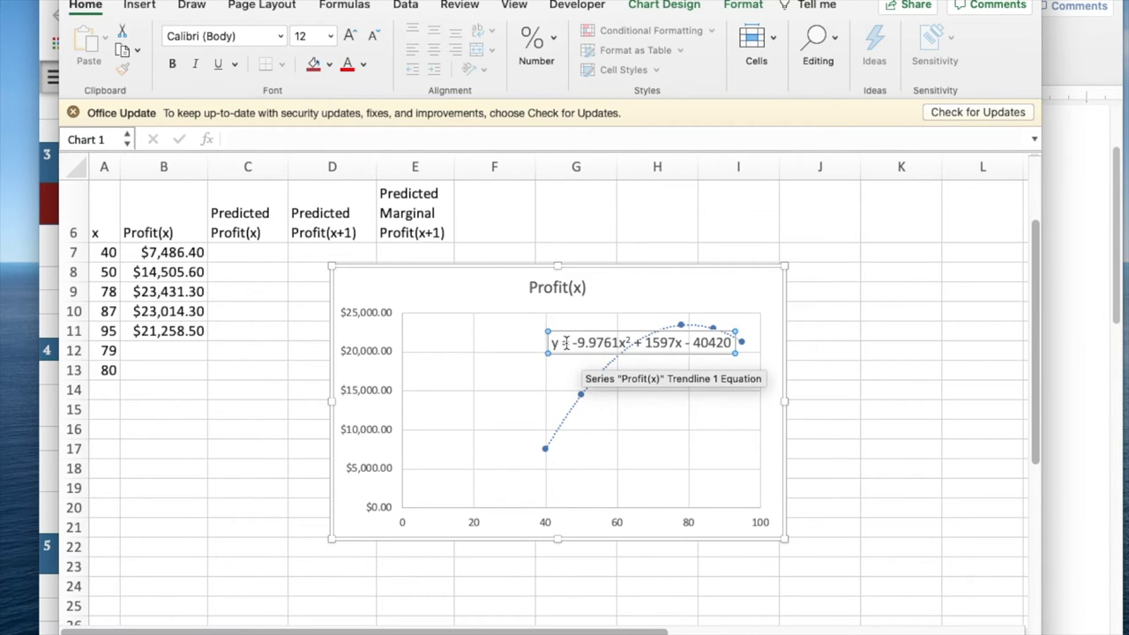
- Copy the trendline equation from its equals sign onward into cell C7 under Predicted Profit(x)
left_click_drag(564, 343, 729, 331)
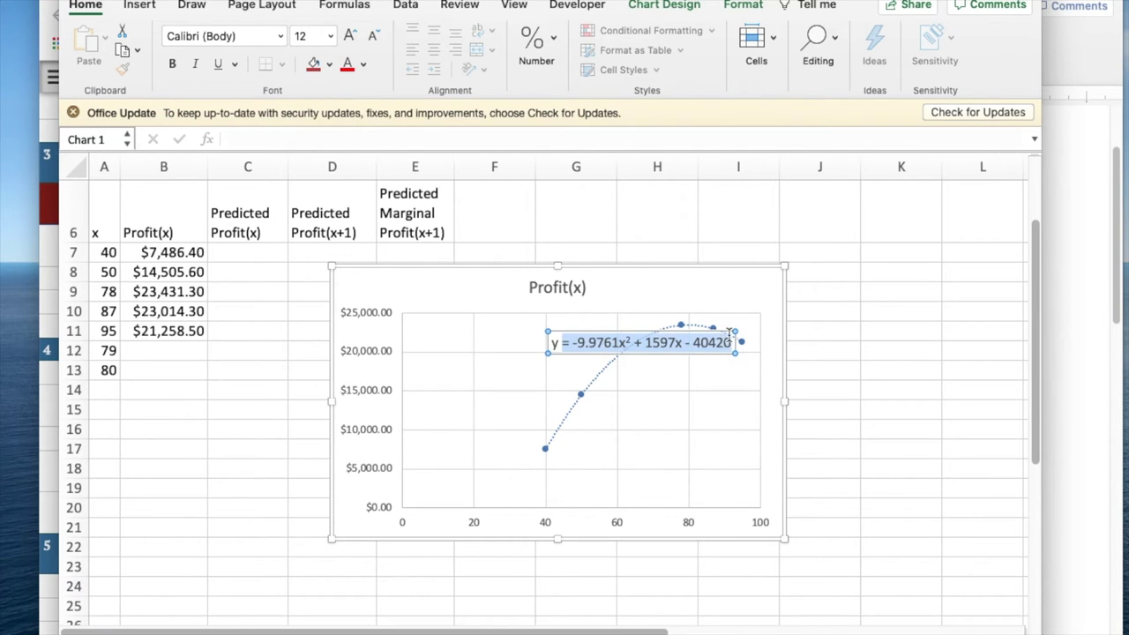
key("super+c")
left_click(251, 252)
key("super+v")
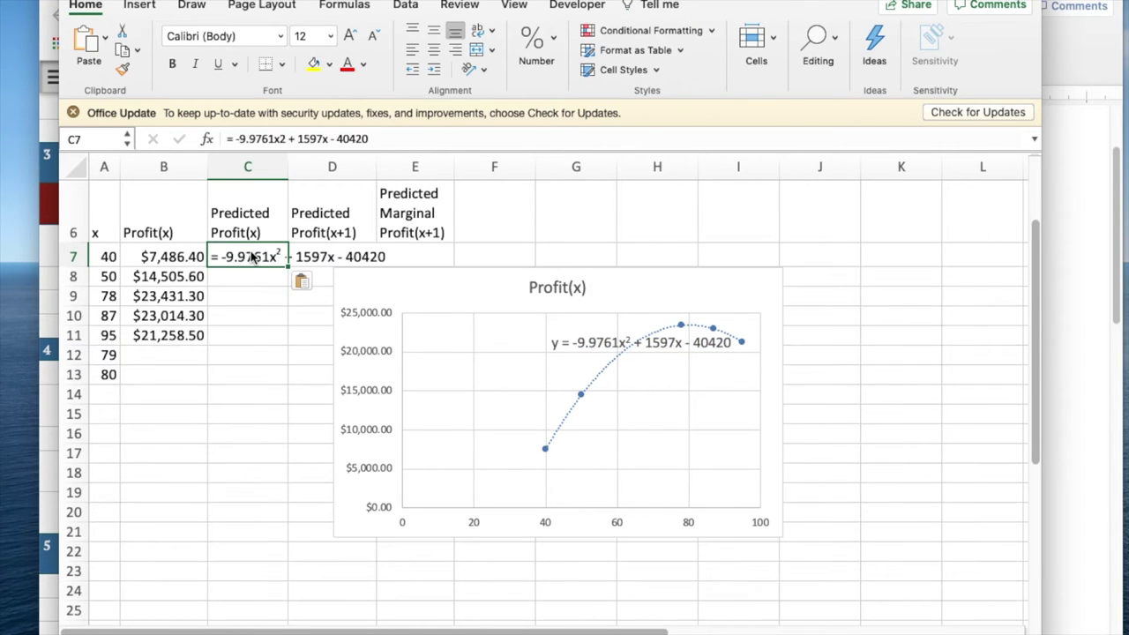
- Rewrite the equation in C7 as the working formula = -9.9761*A7^2 + 1597*A7 - 40420
left_click(285, 139)
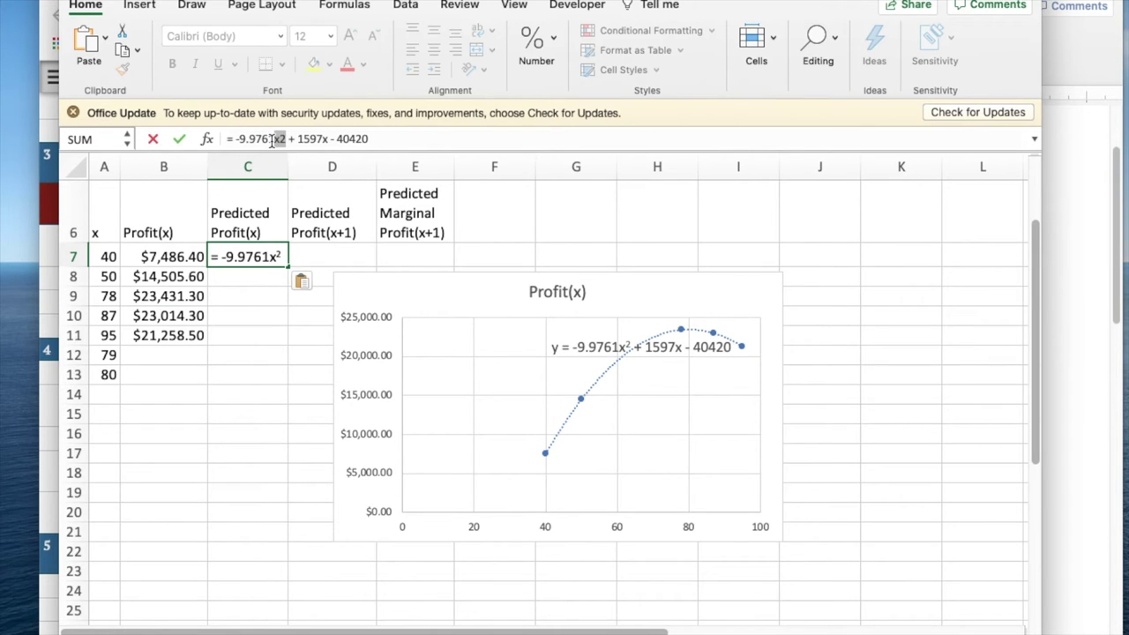
type("*")
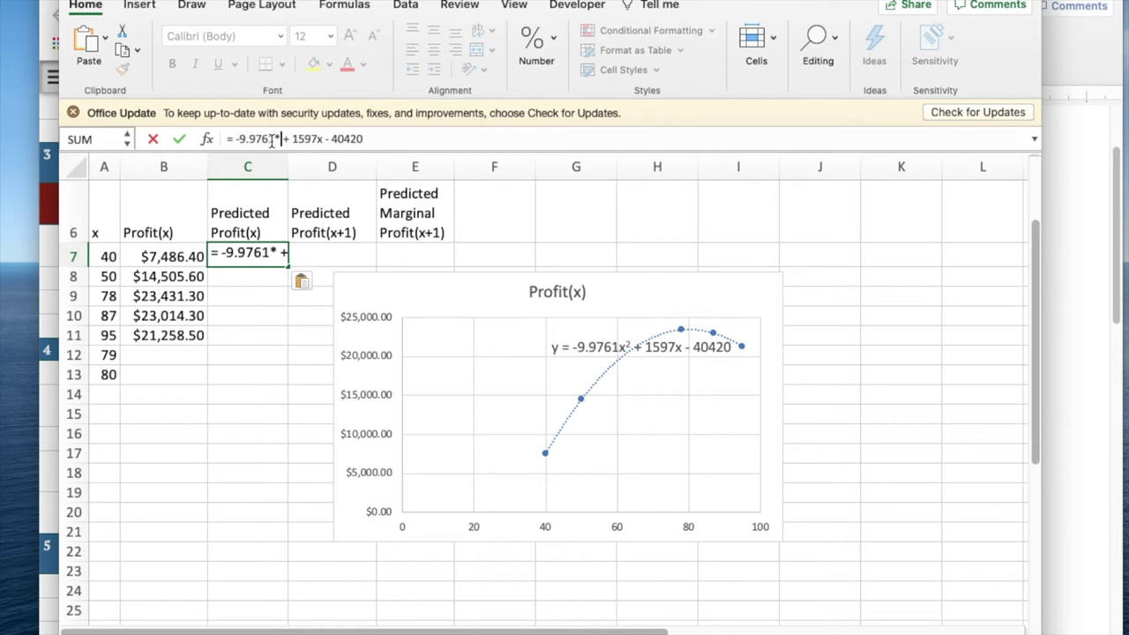
type("a")
type("7^")
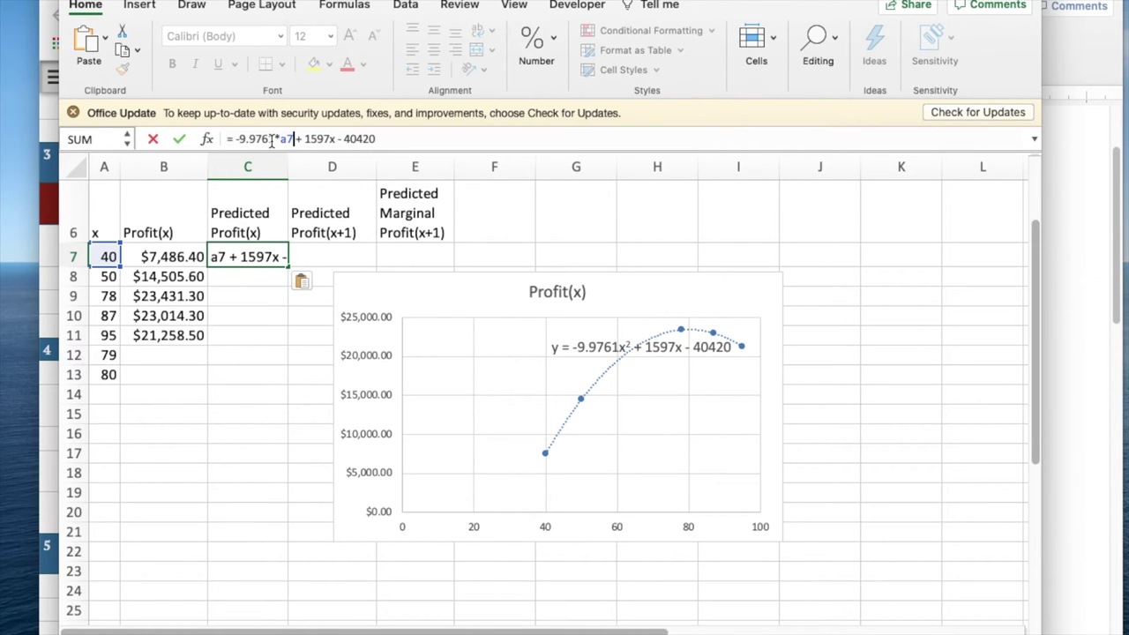
type("2")
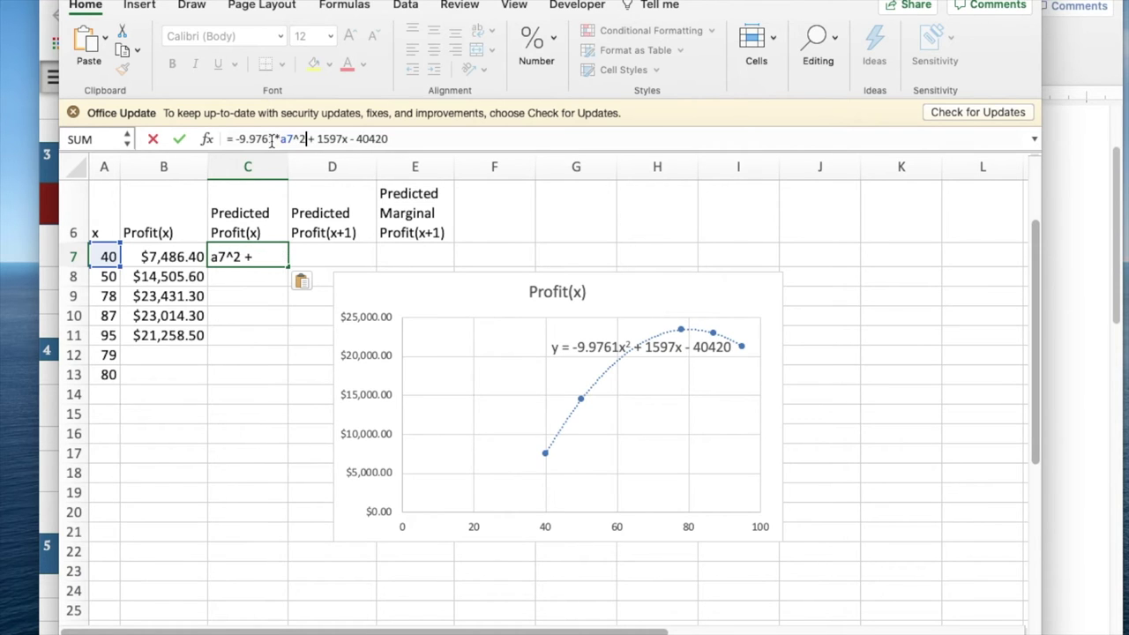
left_click(343, 141)
key("BackSpace")
type("*a")
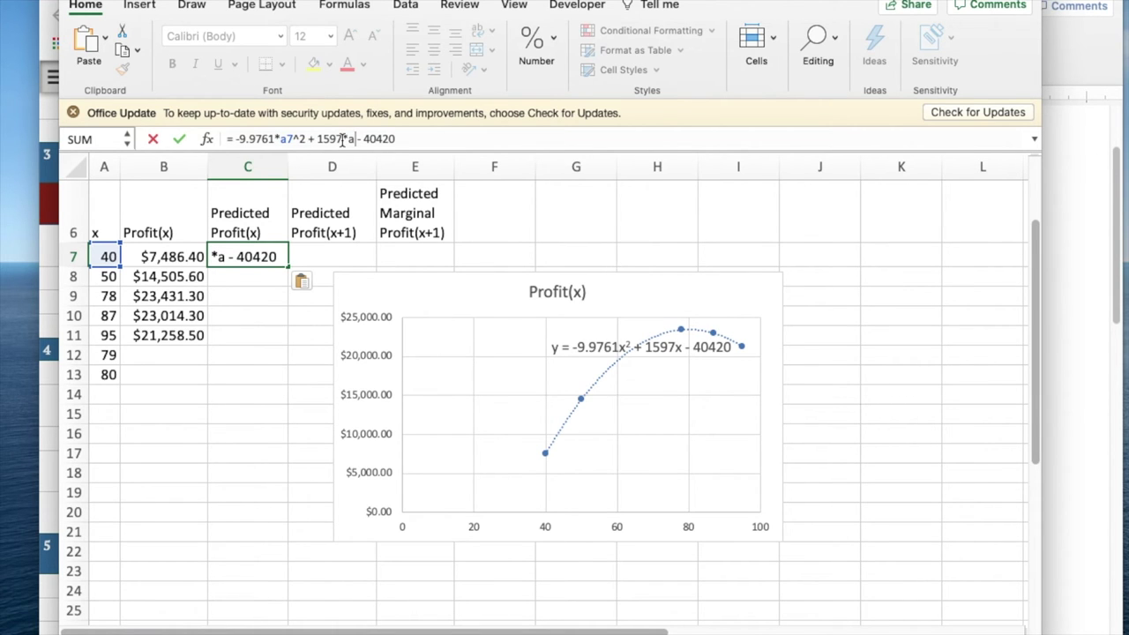
type("7")
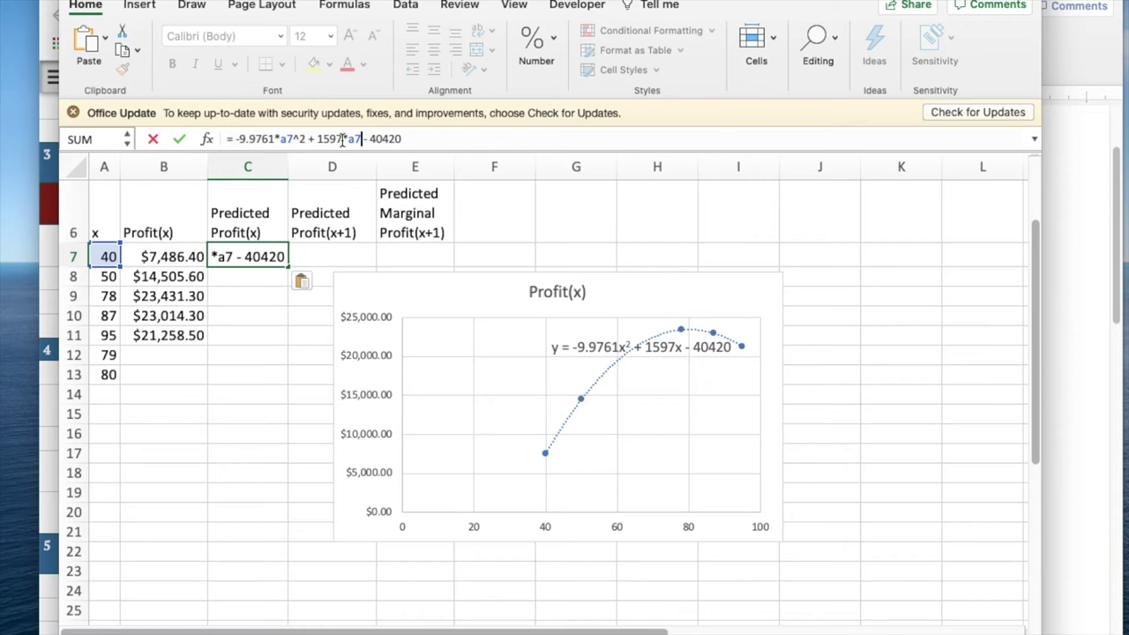
key("Return")
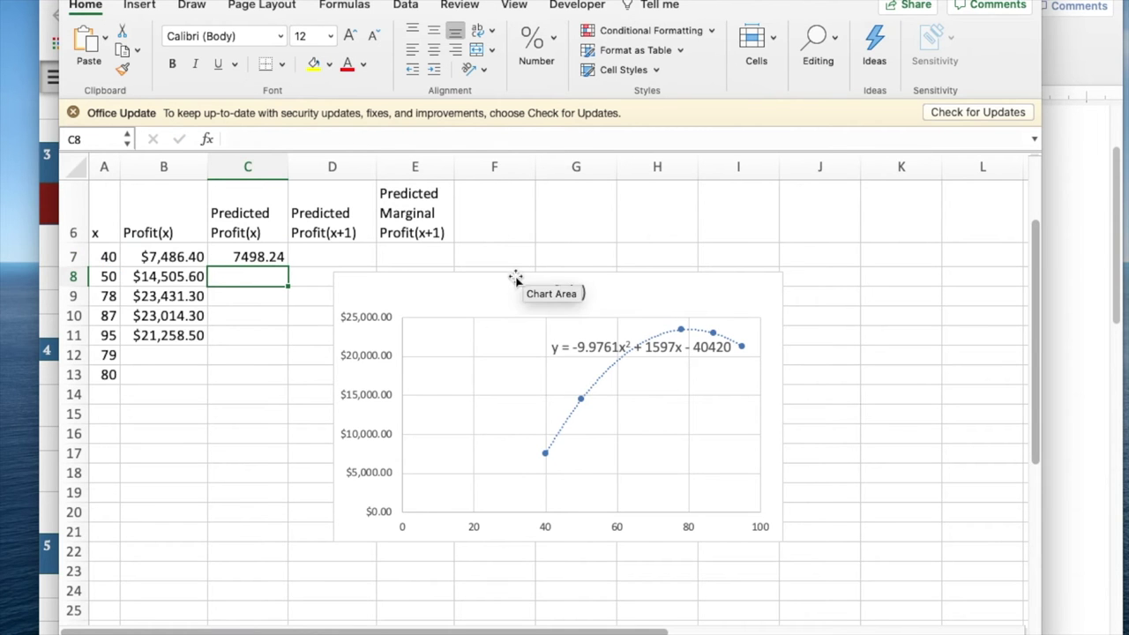
- Move the chart clear of the prediction columns and make the worksheet show formulas instead of results
left_click_drag(510, 271, 718, 309)
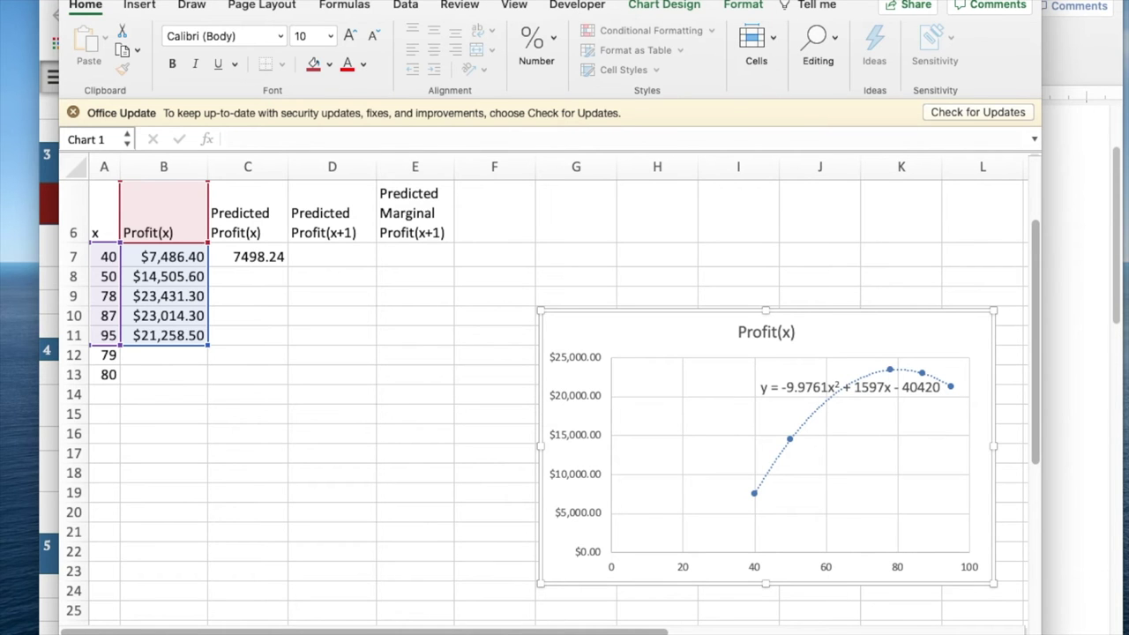
left_click(352, 5)
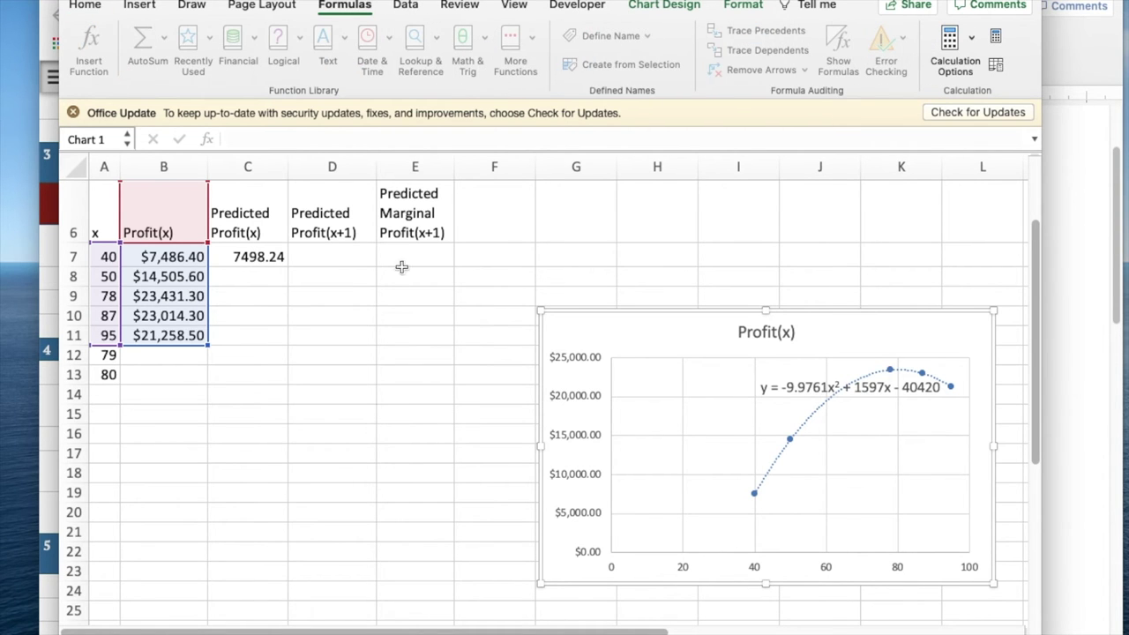
left_click(359, 297)
left_click(262, 258)
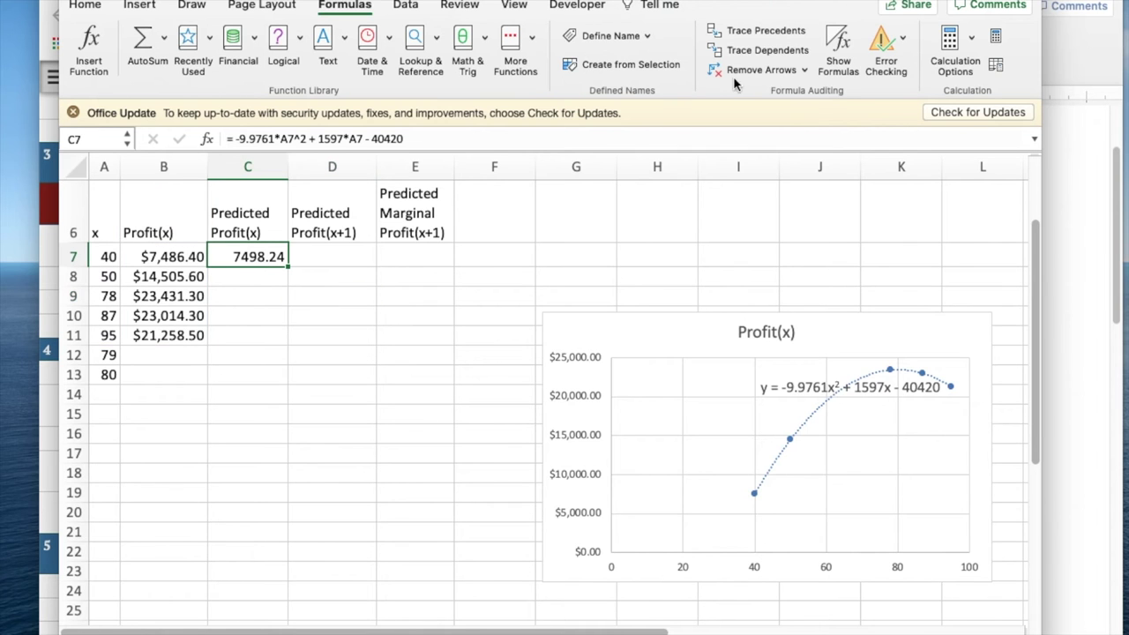
left_click(834, 48)
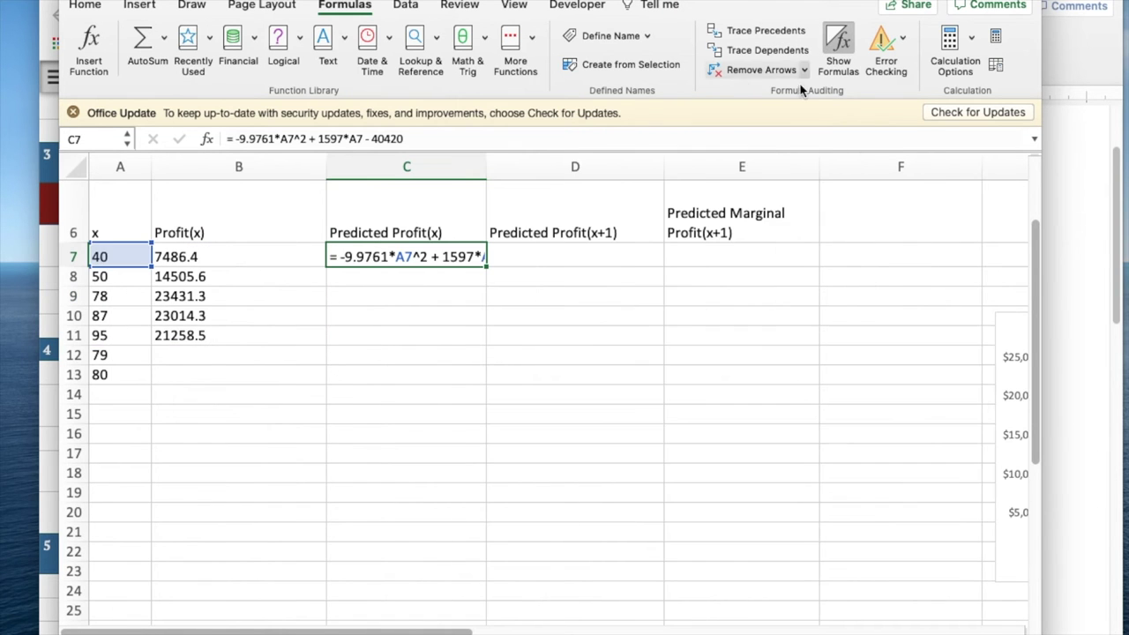
- Widen columns C and D so that the full profit formulas fit
left_click_drag(486, 162, 563, 161)
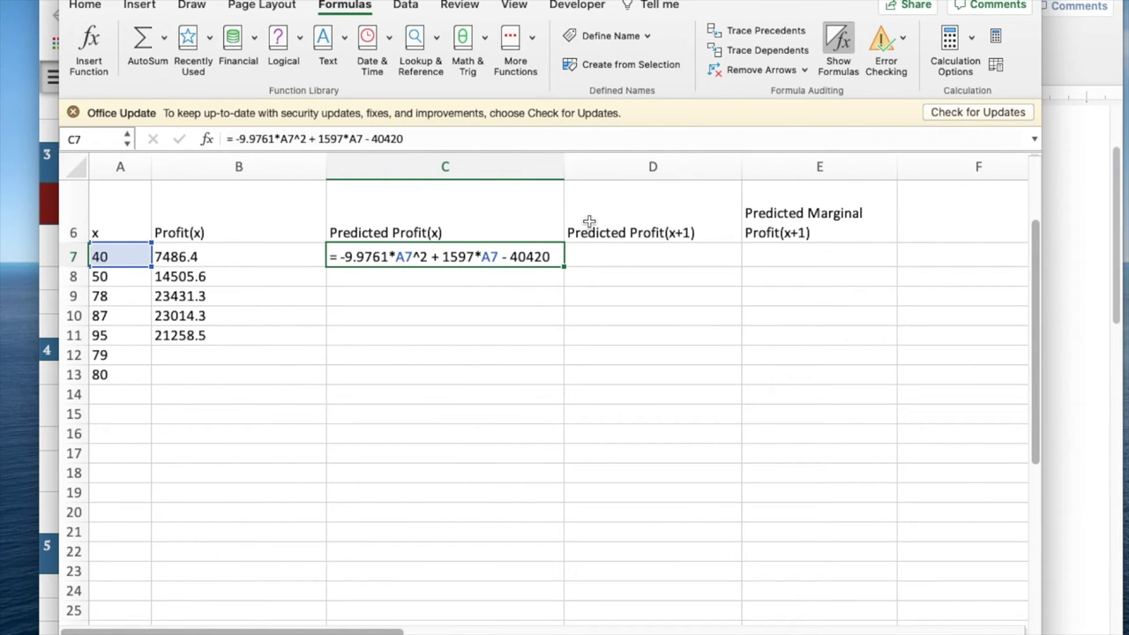
left_click_drag(744, 167, 830, 167)
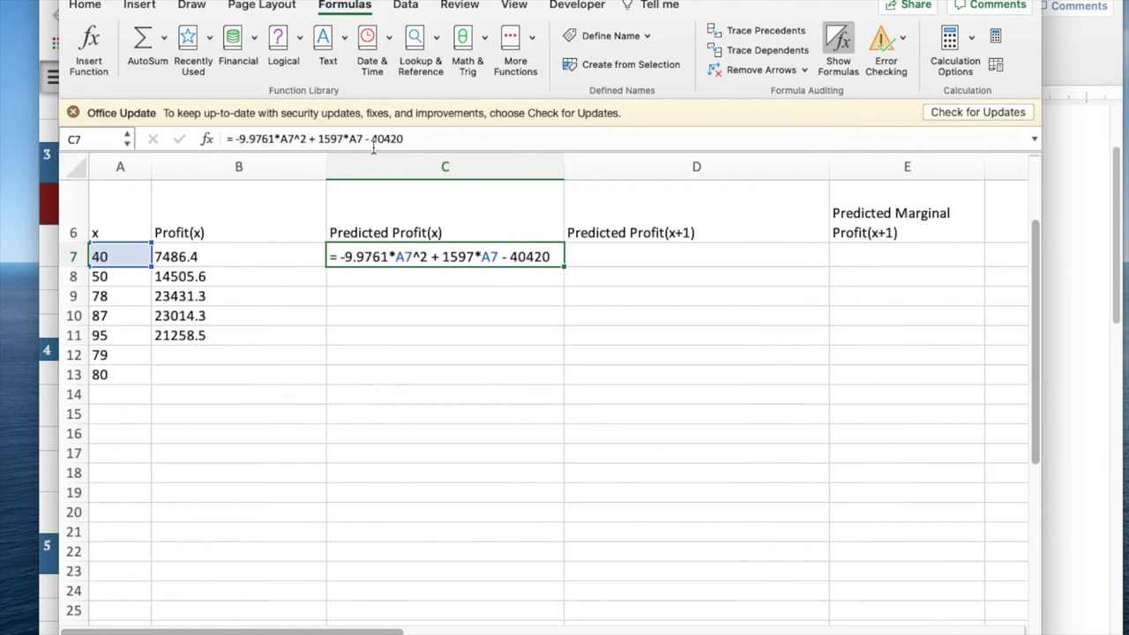
- Copy the formula text from C7 into D7 under Predicted Profit(x+1), keeping its A7 references
left_click_drag(414, 139, 207, 145)
key("super+c")
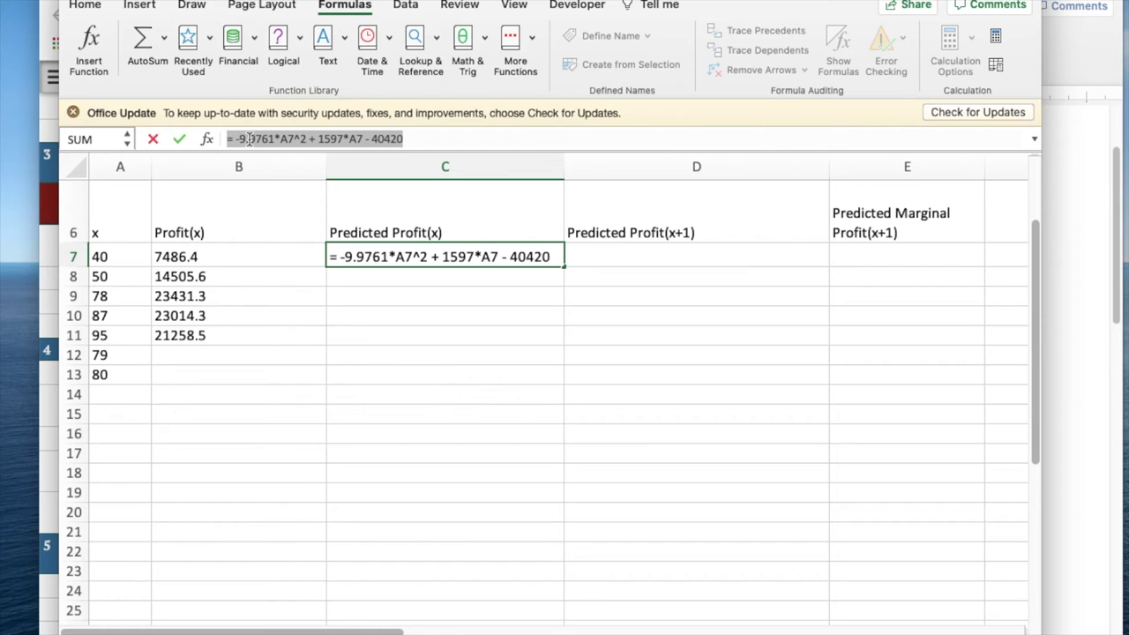
key("Return")
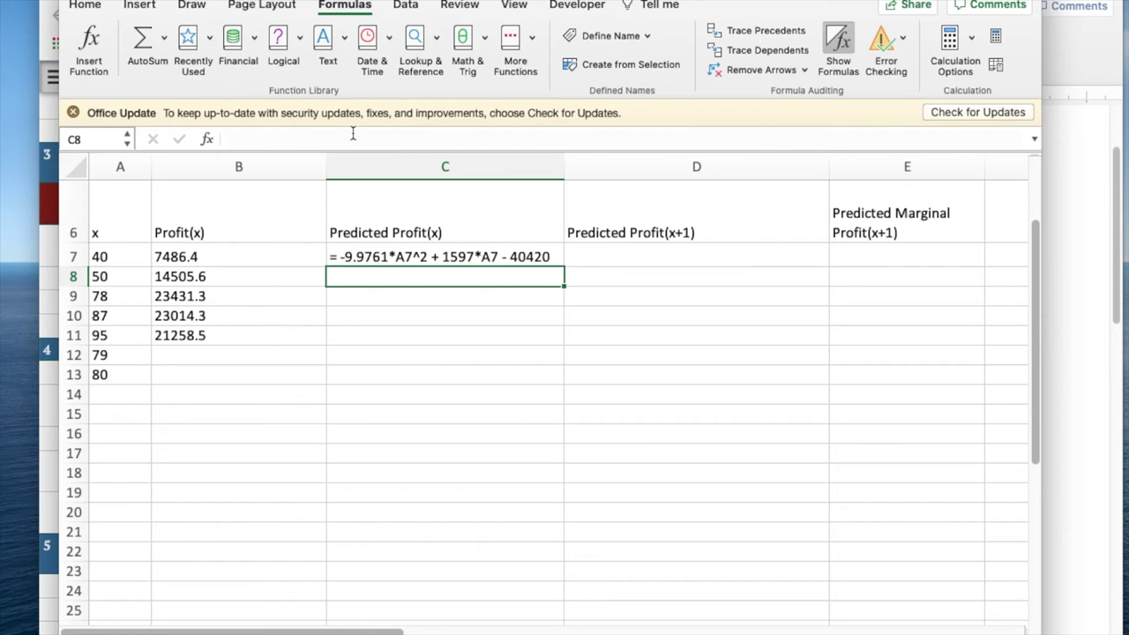
left_click(594, 250)
left_click(423, 137)
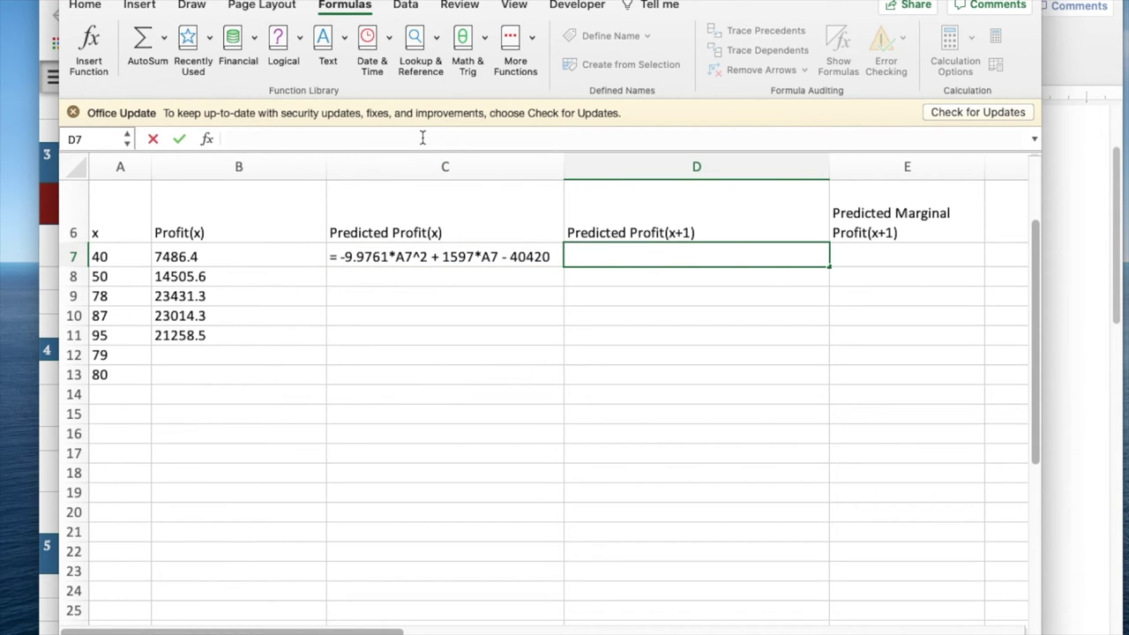
key("super+v")
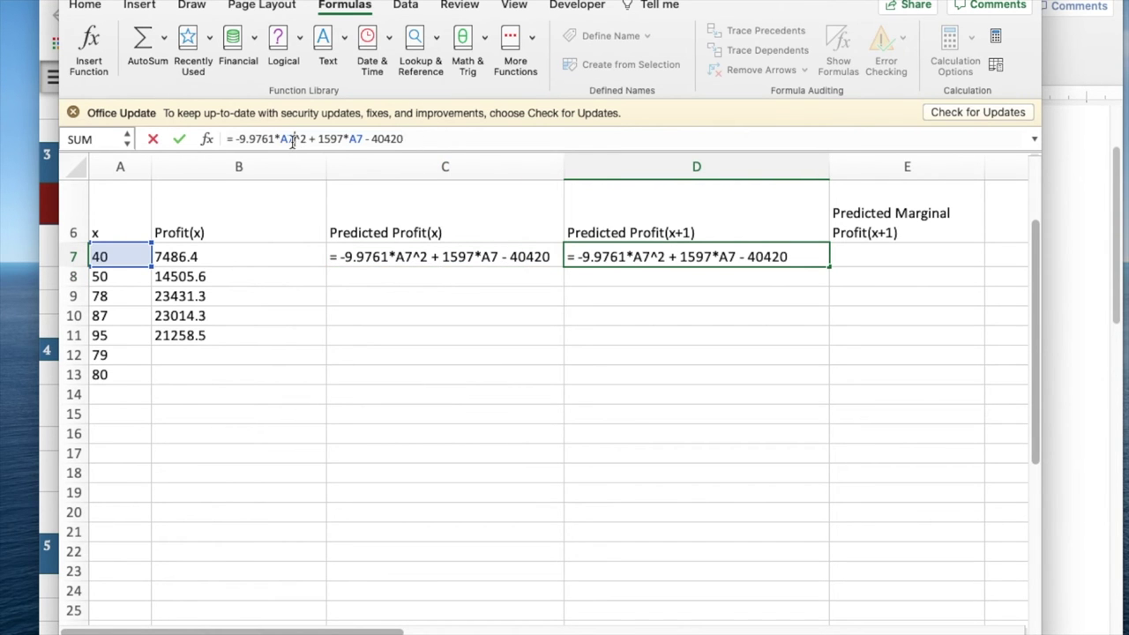
- Replace both A7 references in D7 with (A7+1), giving = -9.9761*(A7+1)^2 + 1597*(A7+1) - 40420
left_click_drag(293, 139, 282, 139)
type("(a")
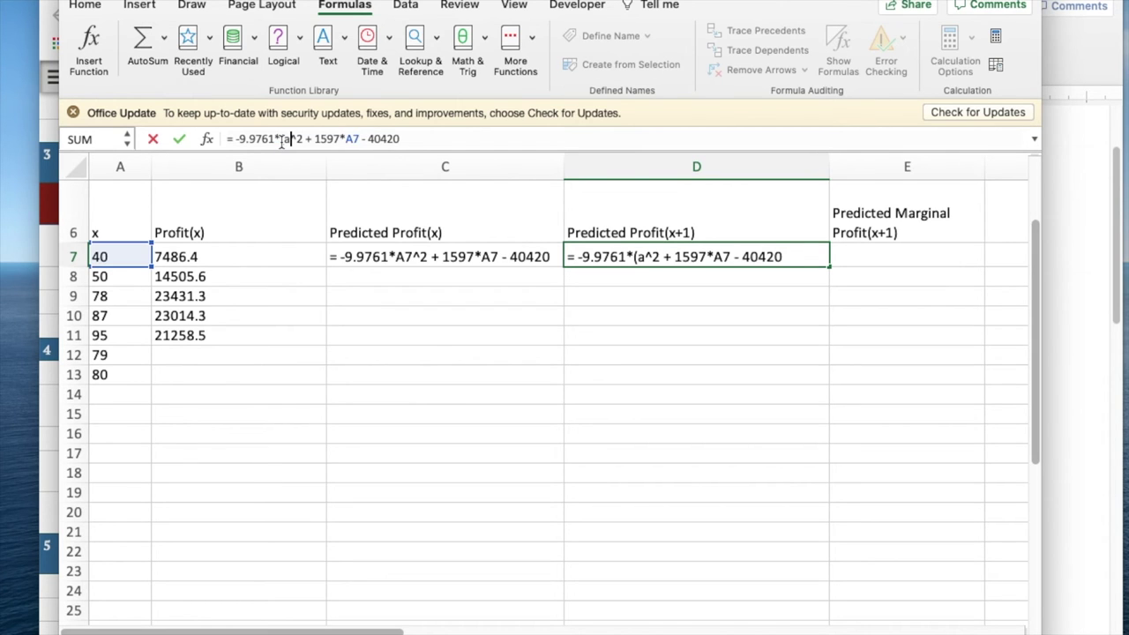
type("7")
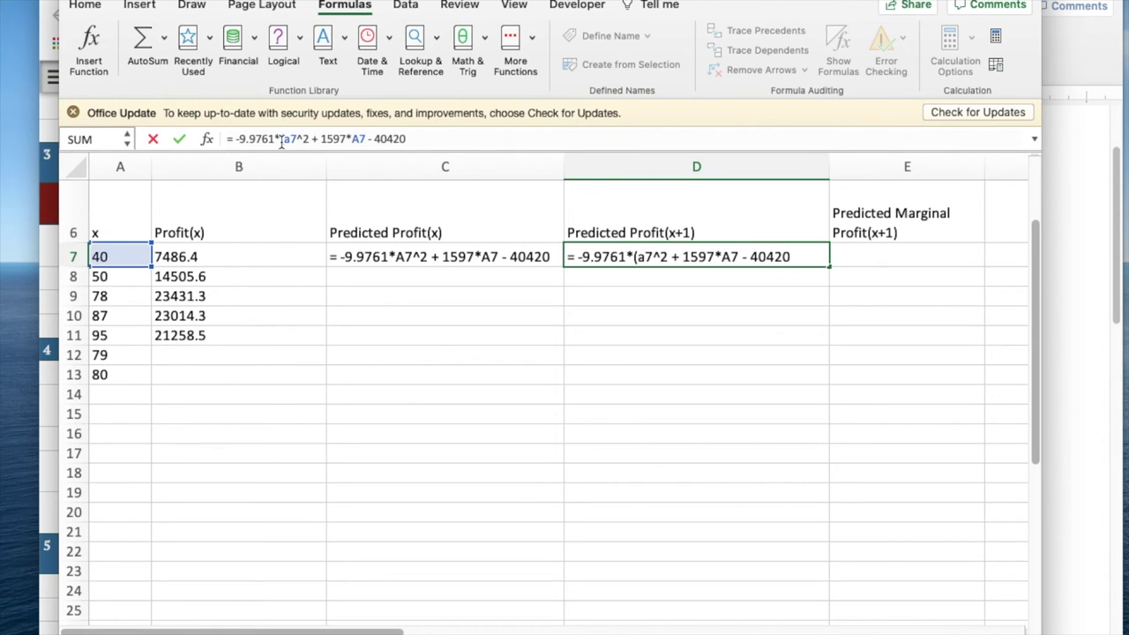
type("+1)")
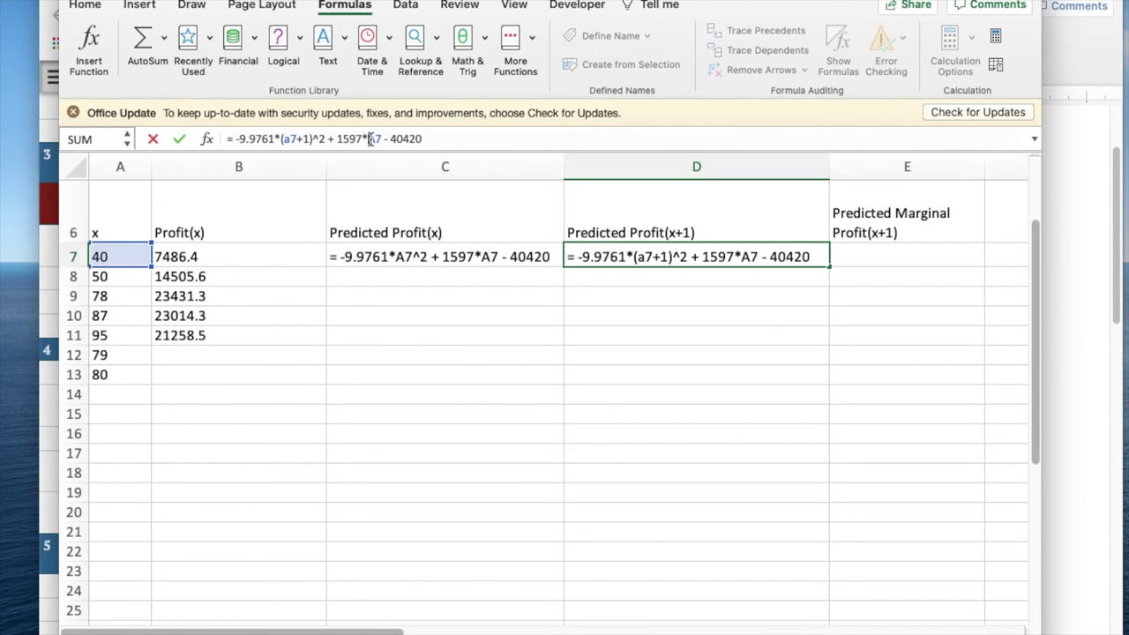
left_click(369, 139)
type("(")
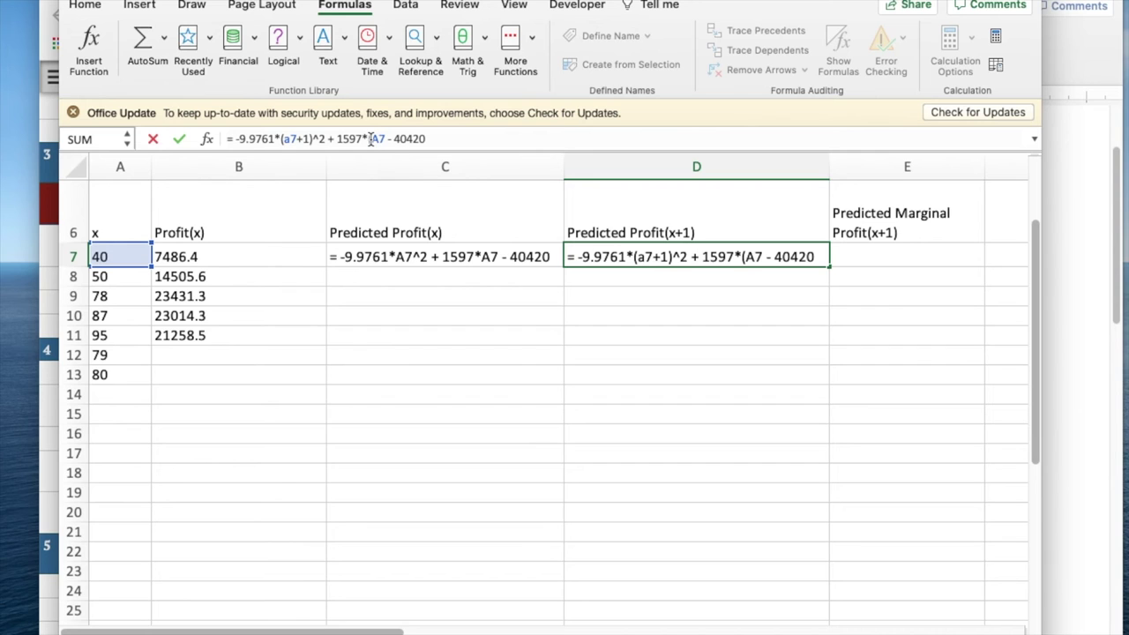
key("Right")
key("Right")
type("+1")
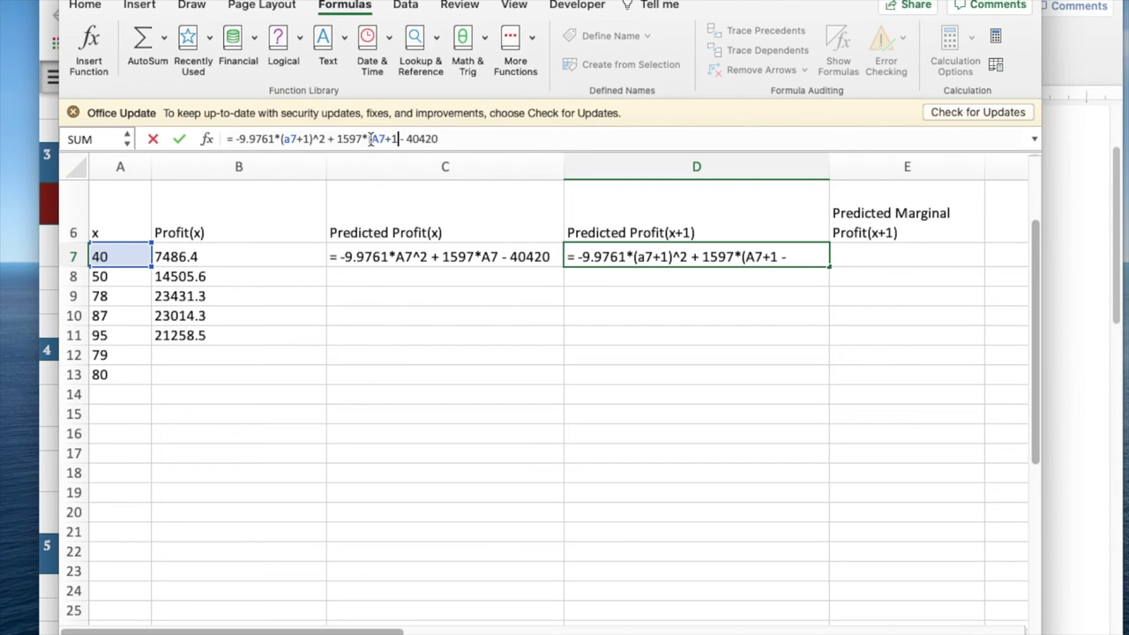
type(")")
key("Return")
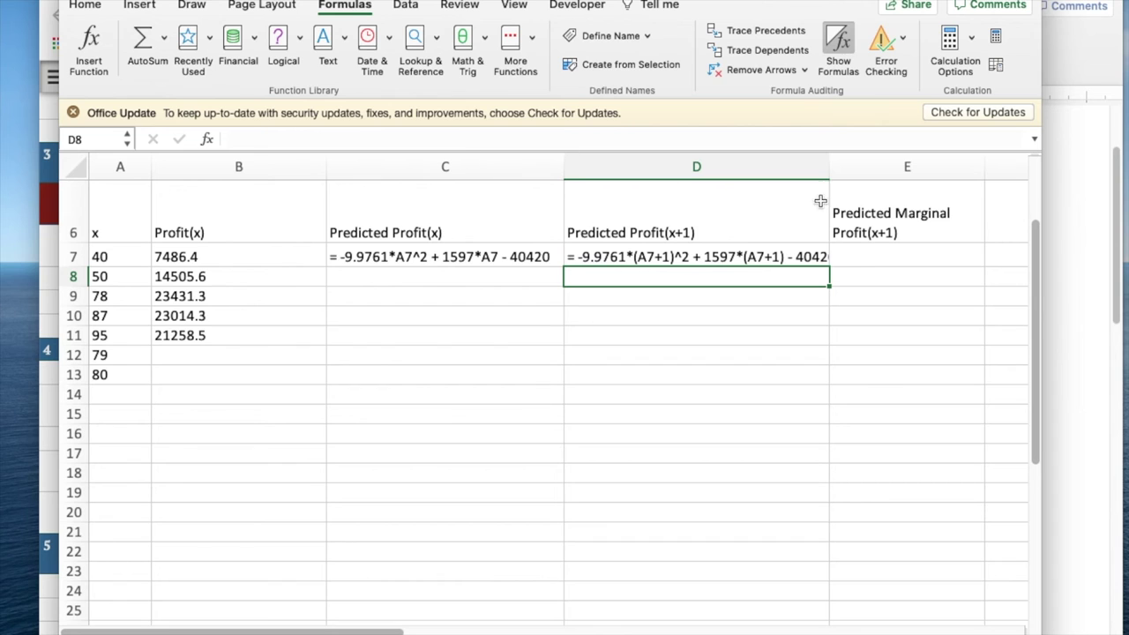
- Enter =D7-C7 in E7 under Predicted Marginal Profit(x+1) and fill the C7:E7 formulas down through row 11
left_click(857, 255)
type("=")
left_click(685, 256)
left_click(686, 257)
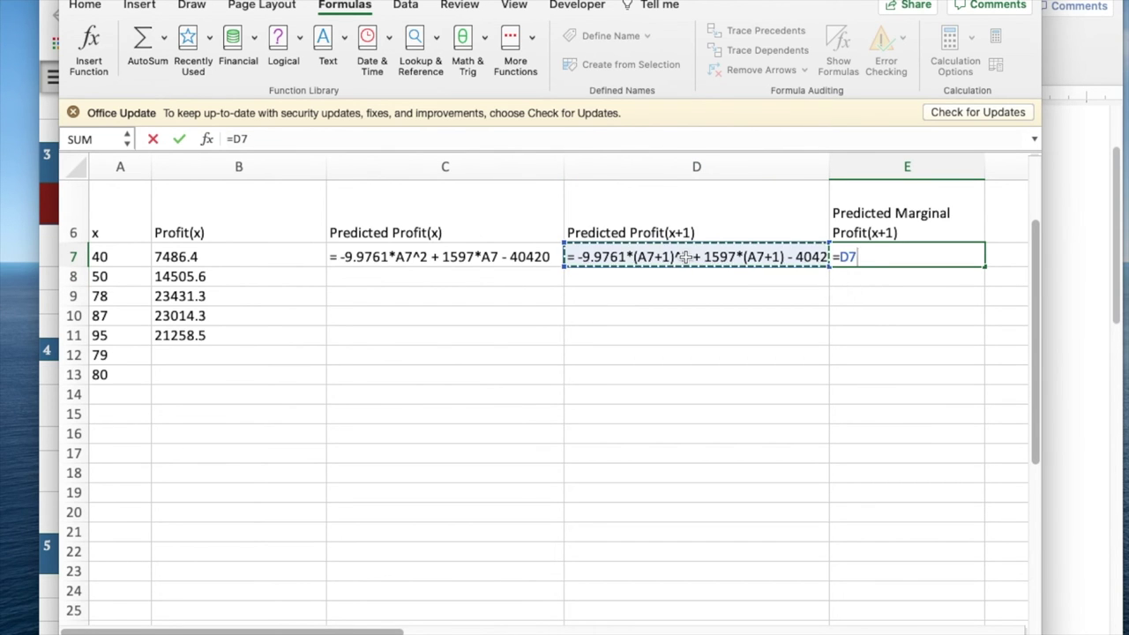
type("-")
left_click(506, 257)
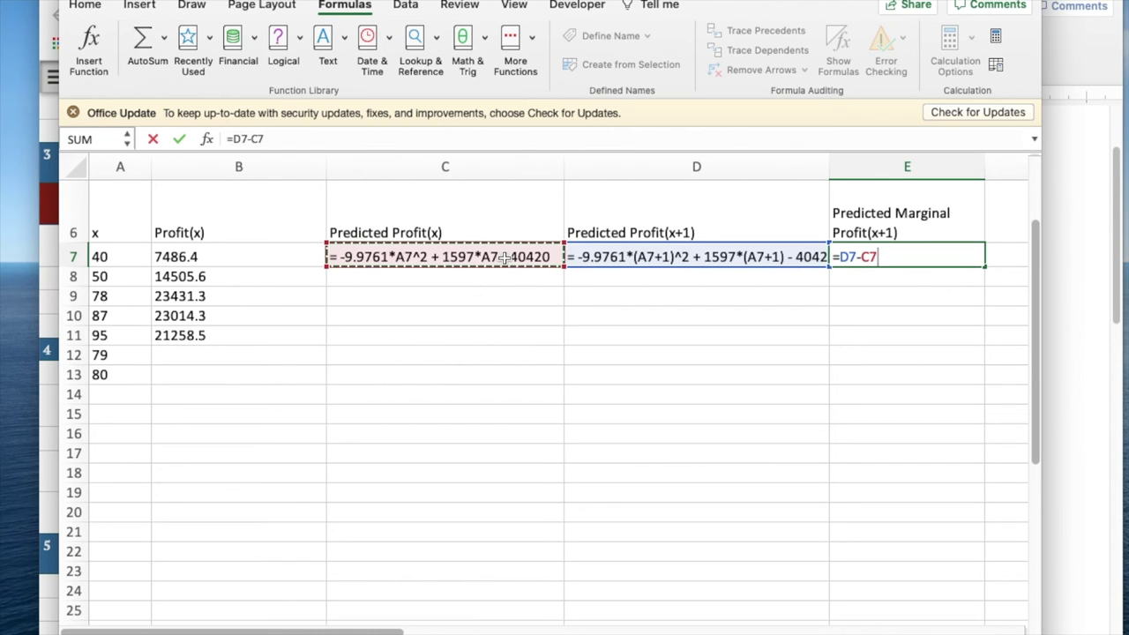
key("Return")
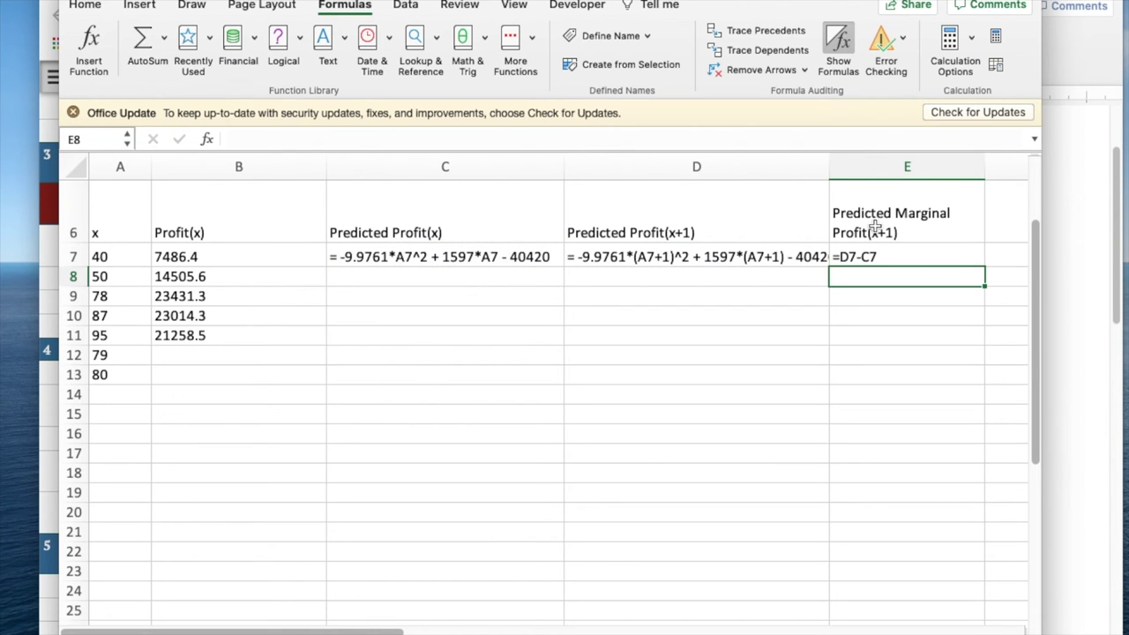
left_click_drag(395, 256, 975, 352)
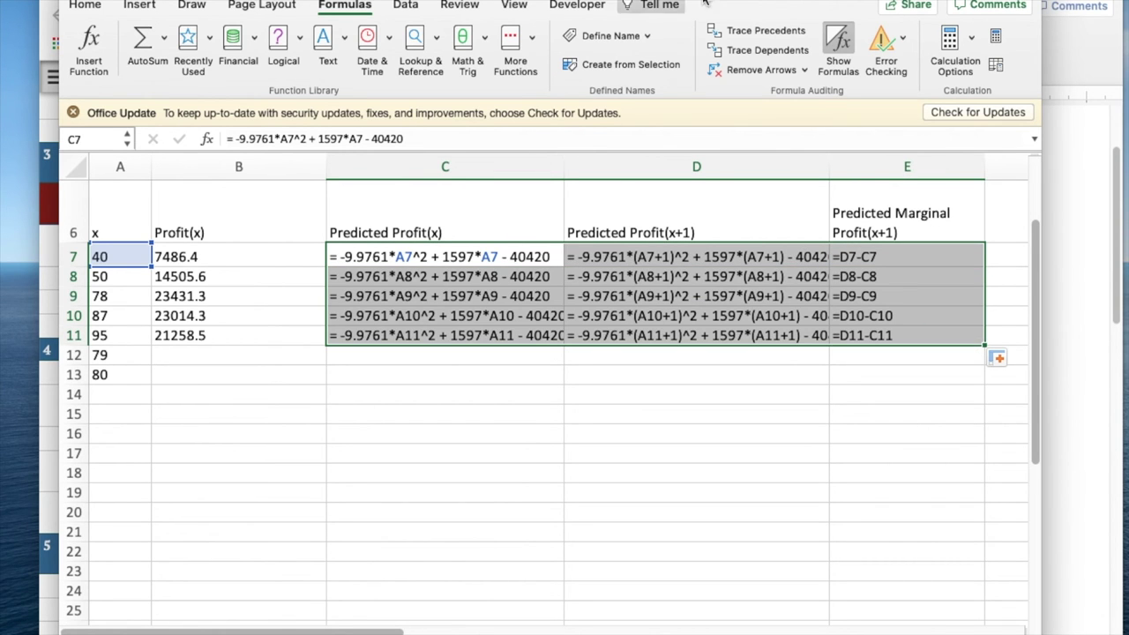
- Display calculated results instead of formulas and narrow columns C and D to fit their values
left_click(832, 35)
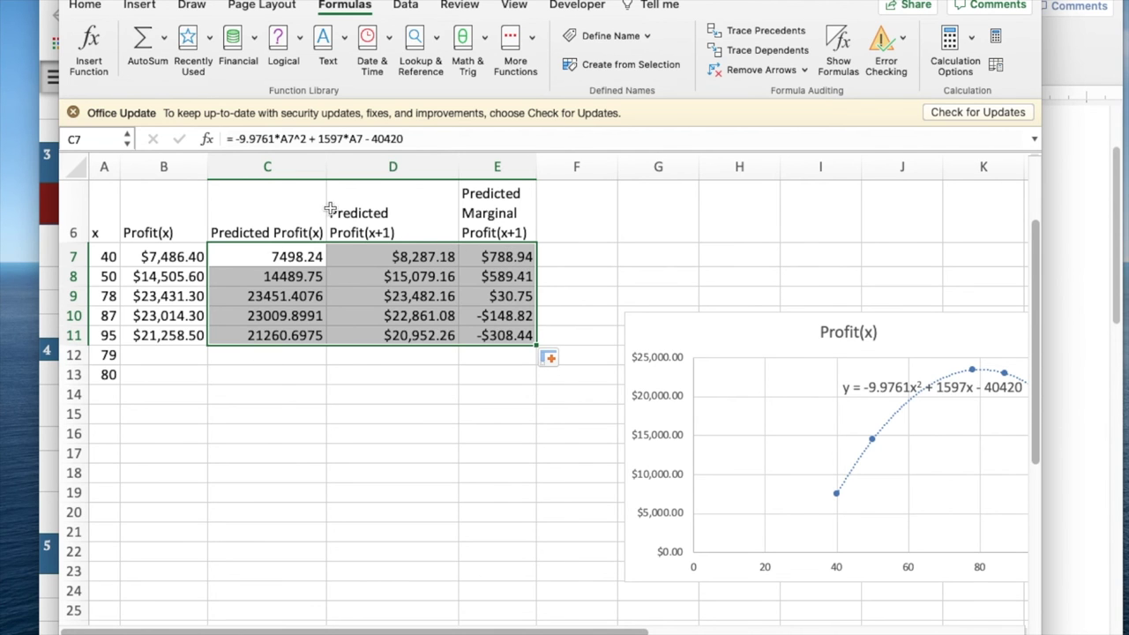
left_click_drag(326, 166, 284, 166)
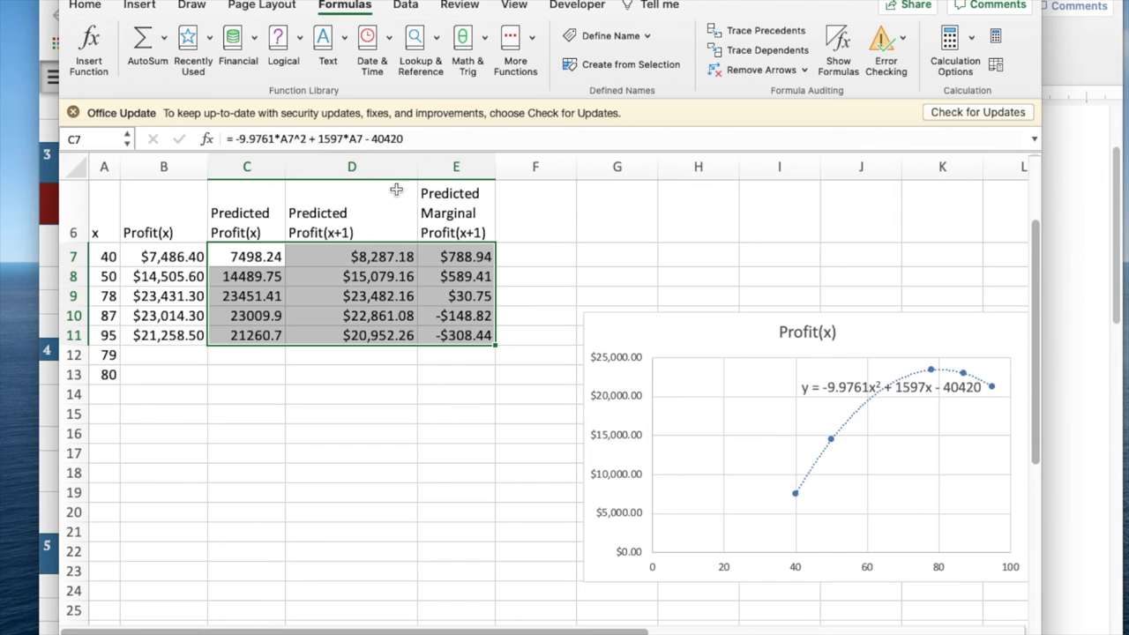
left_click_drag(418, 167, 363, 174)
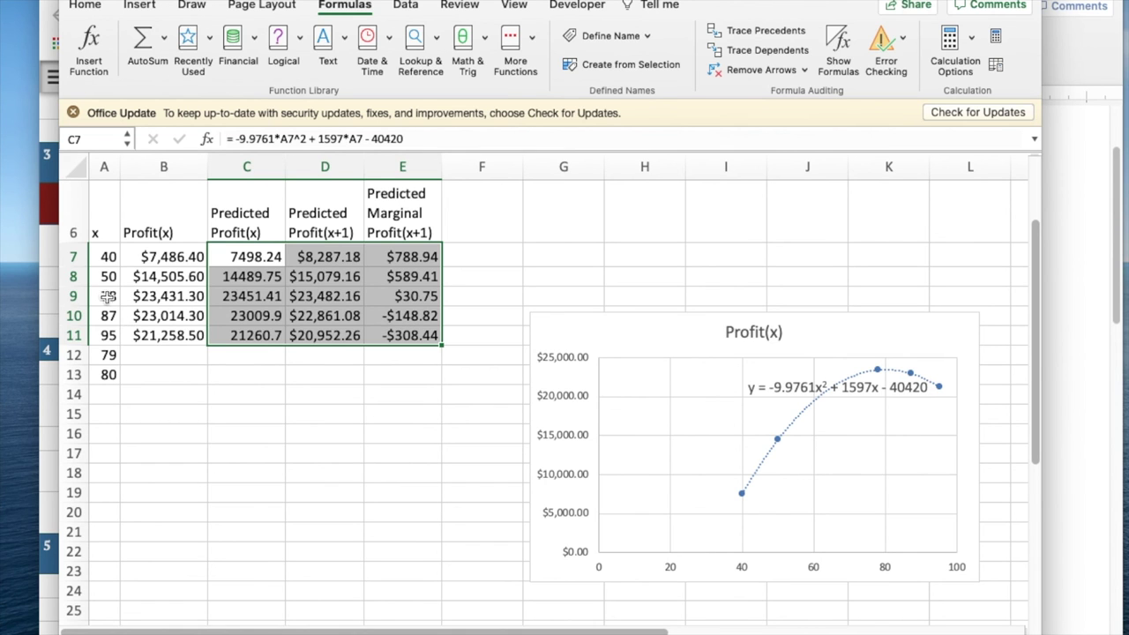
- Re-enter 79 as the x value in A12 and extend the C11:E11 prediction formulas through row 13
left_click(105, 355)
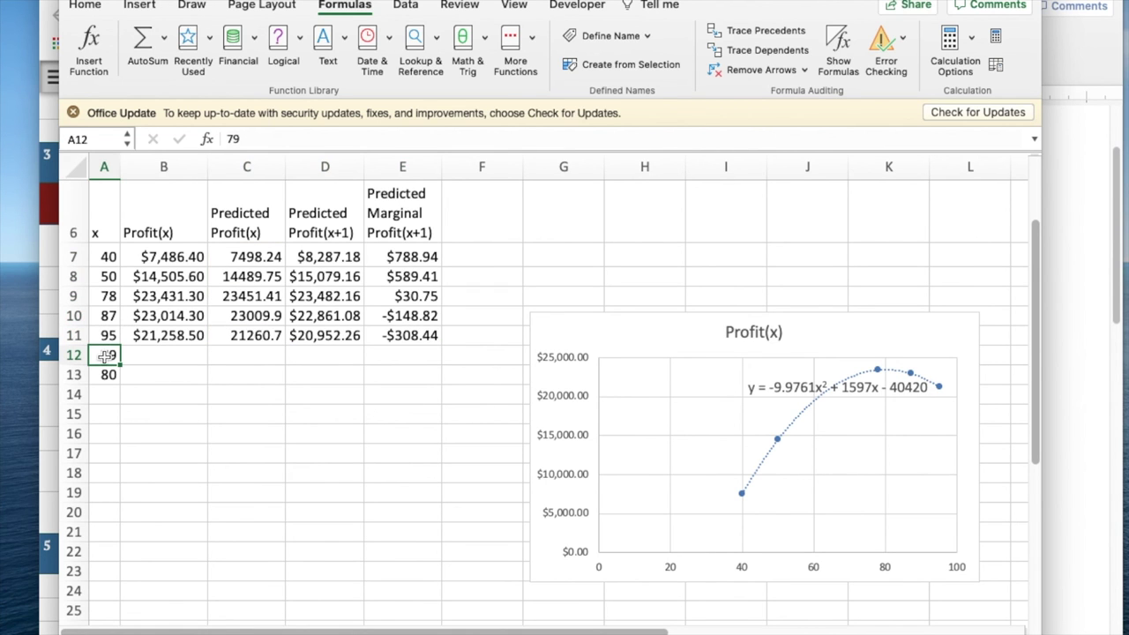
type("7")
key("Return")
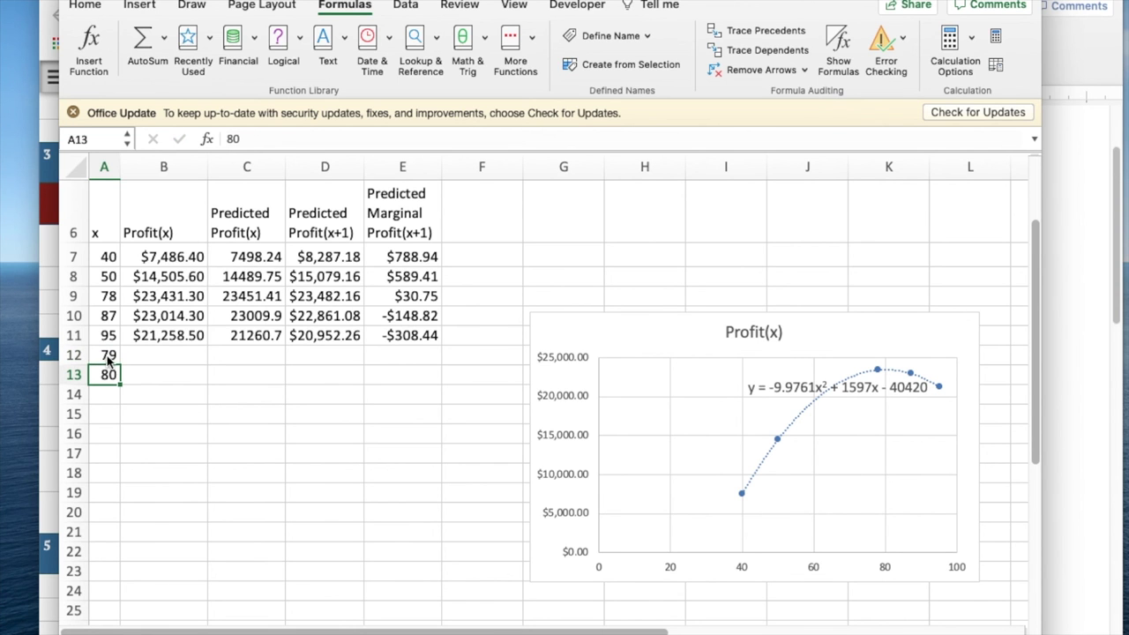
left_click(249, 337)
left_click_drag(250, 336, 438, 370)
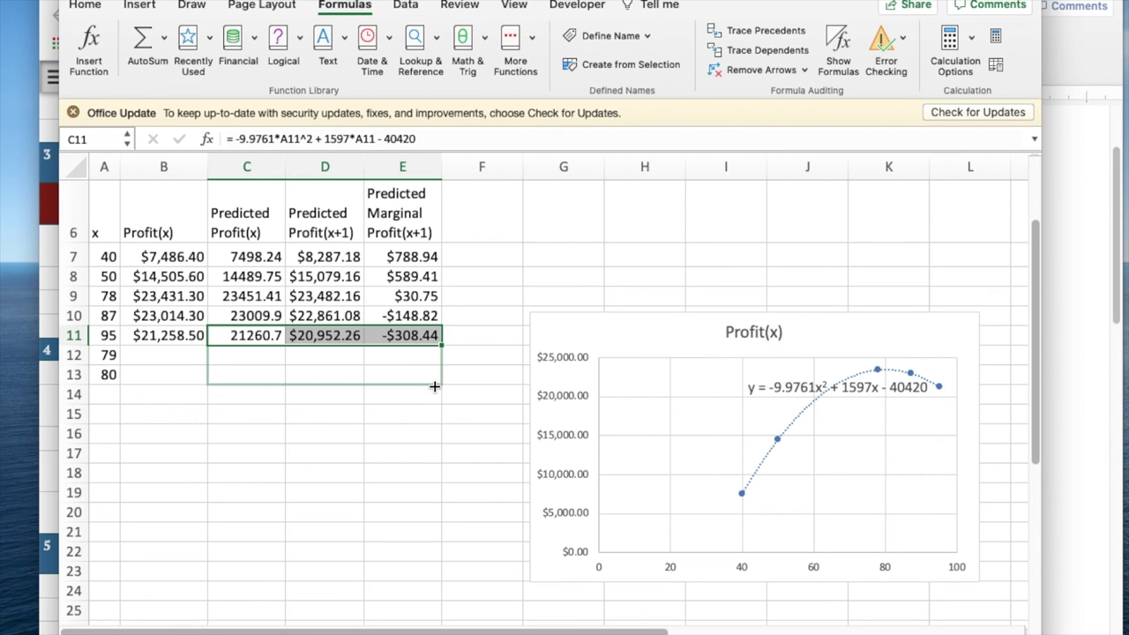
left_click_drag(434, 386, 434, 386)
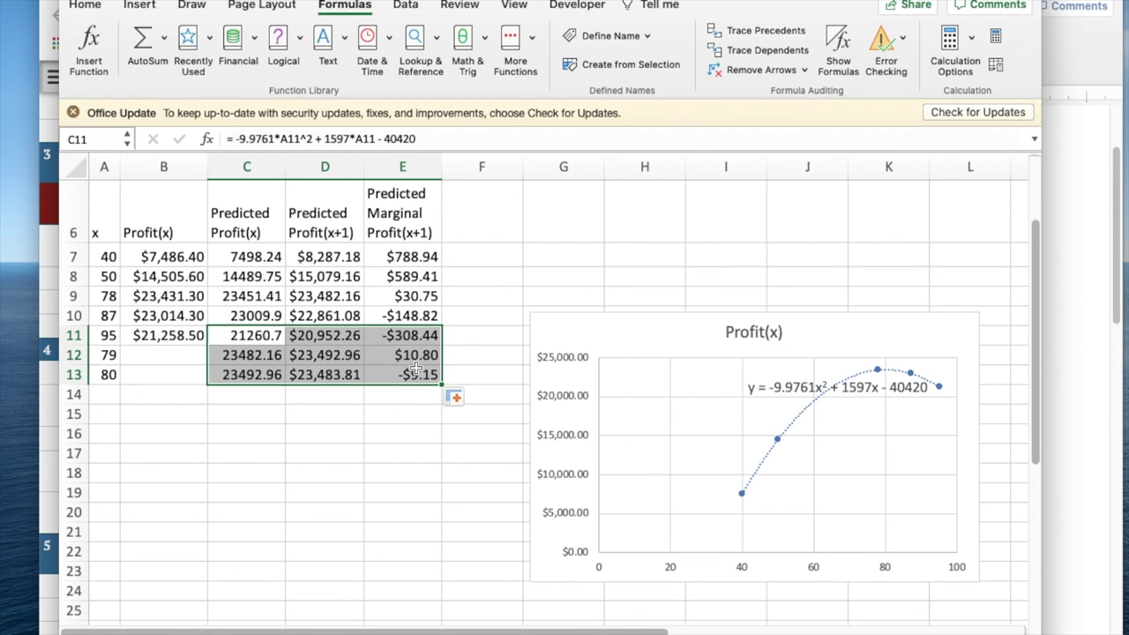
left_click(415, 374)
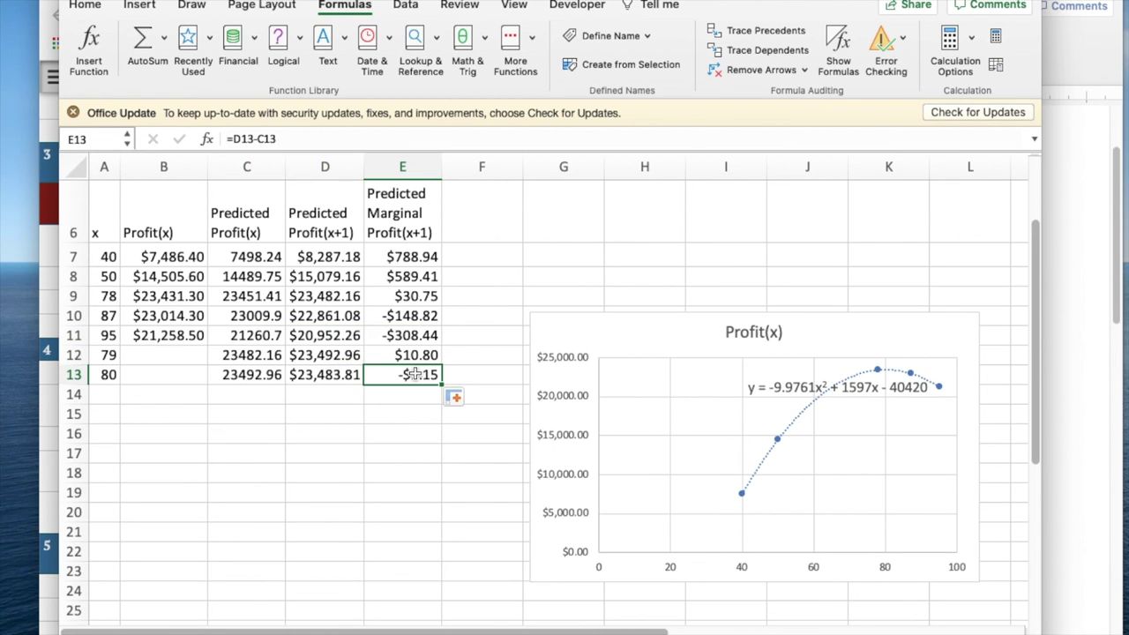